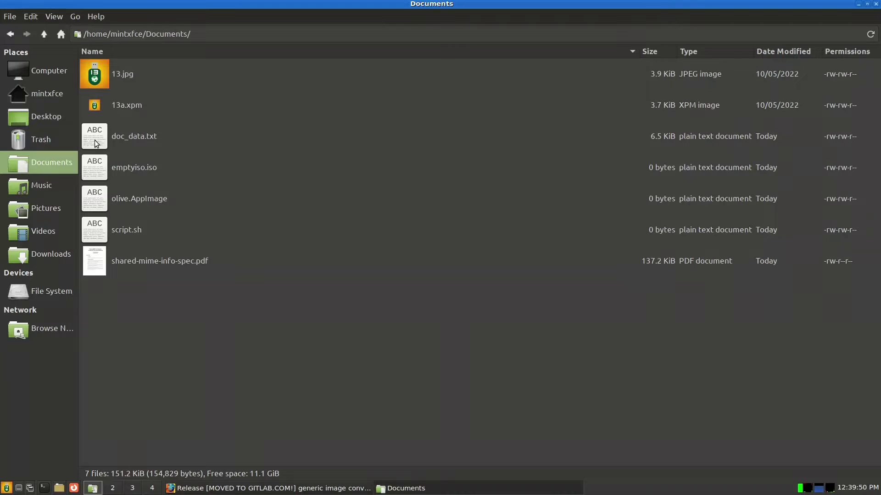
- Compare the context actions offered for the empty area of the Documents folder with those offered for shared-mime-info-spec.pdf
{"action": "right_click", "coordinate": [144, 307]}
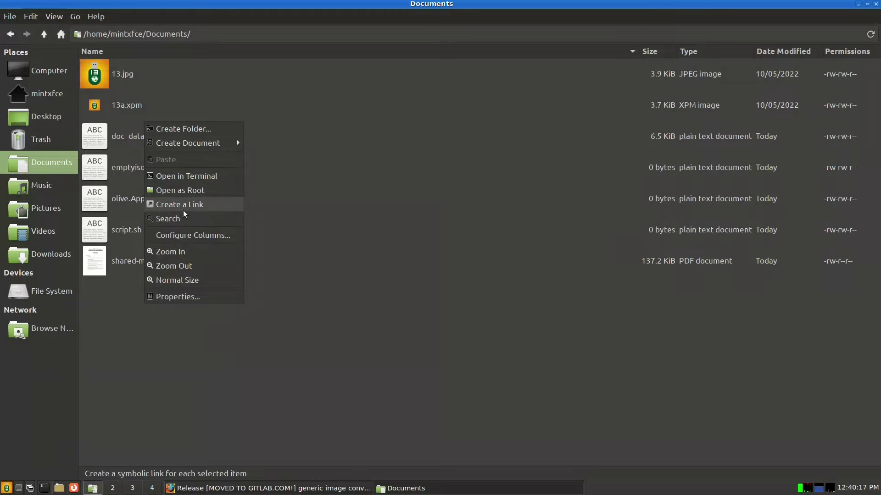
{"action": "left_click", "coordinate": [139, 334]}
{"action": "right_click", "coordinate": [139, 332]}
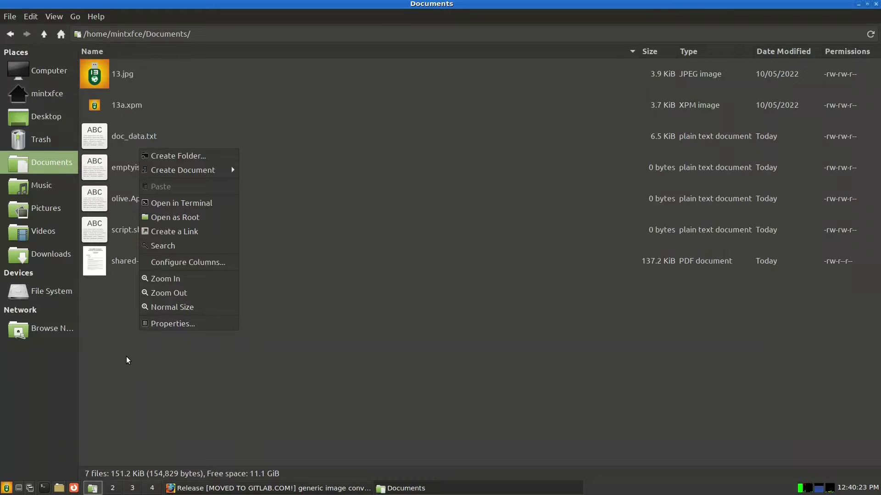
{"action": "left_click", "coordinate": [121, 266]}
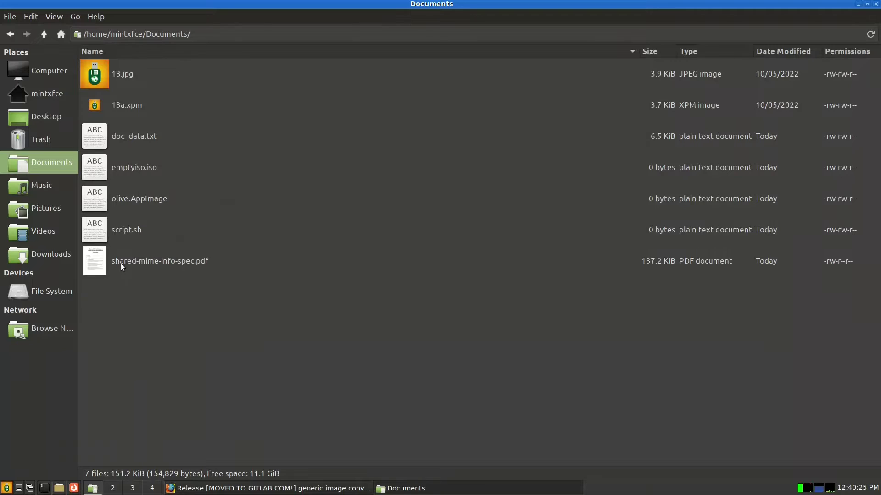
{"action": "left_click", "coordinate": [125, 260]}
{"action": "right_click", "coordinate": [125, 260]}
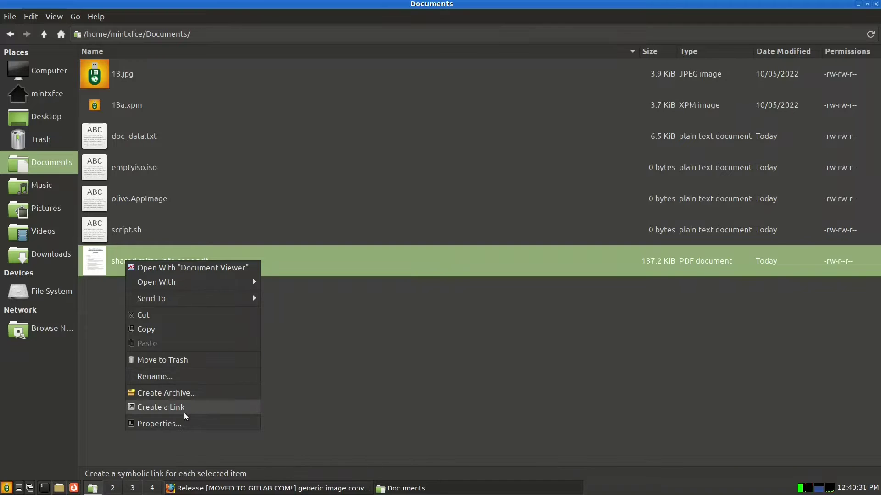
{"action": "left_click", "coordinate": [290, 329]}
{"action": "left_click", "coordinate": [154, 316]}
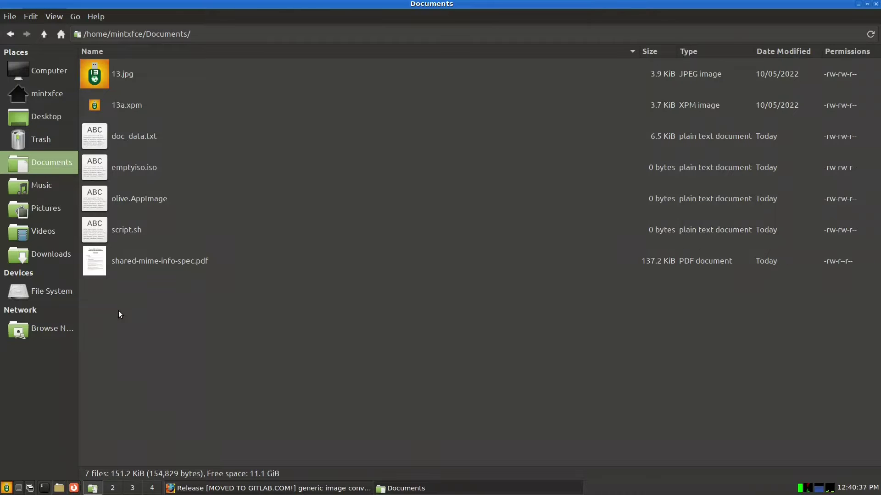
{"action": "right_click", "coordinate": [155, 324]}
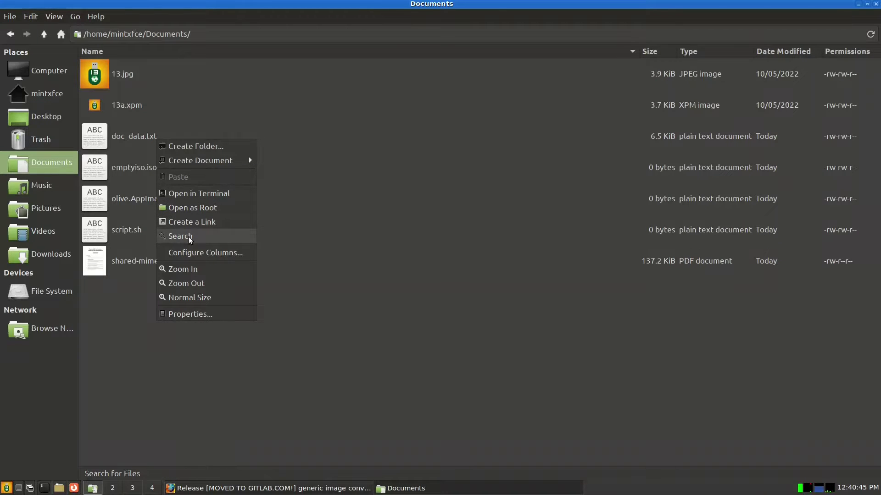
{"action": "left_click", "coordinate": [104, 323]}
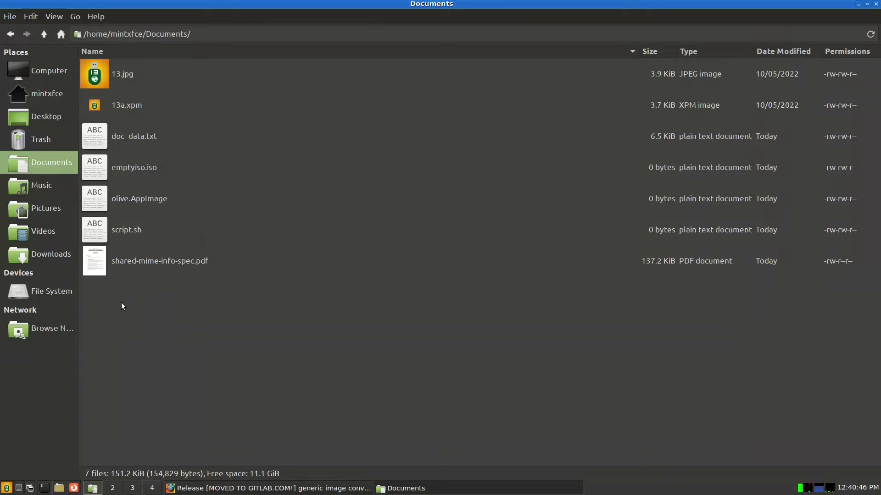
- Open the custom actions configuration and examine the name and command of the Open in Terminal action
{"action": "left_click", "coordinate": [29, 18]}
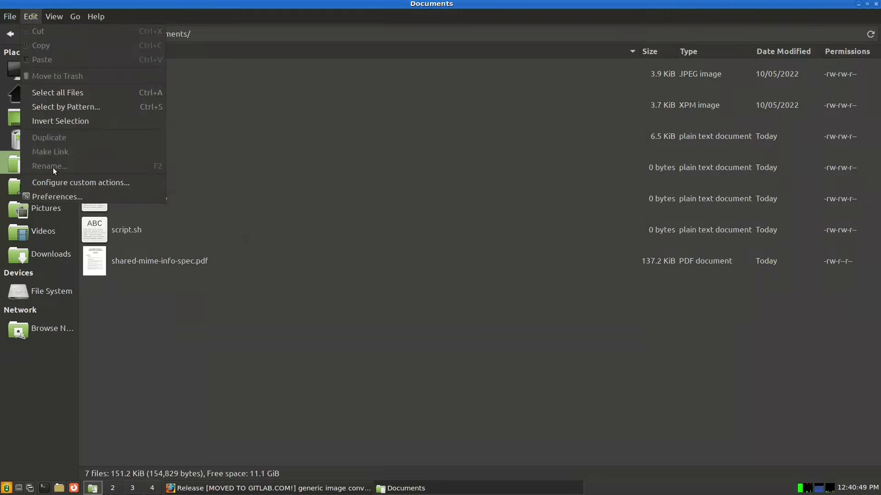
{"action": "left_click", "coordinate": [61, 183]}
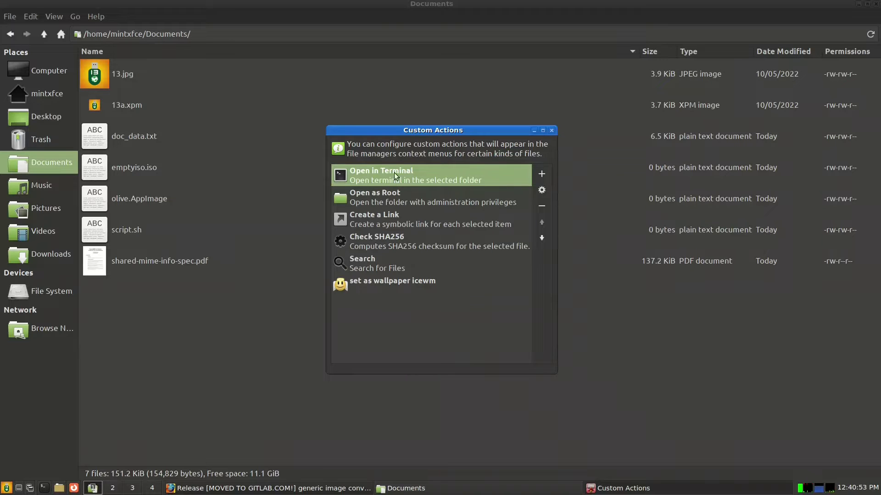
{"action": "left_click_drag", "start_coordinate": [425, 131], "coordinate": [297, 145]}
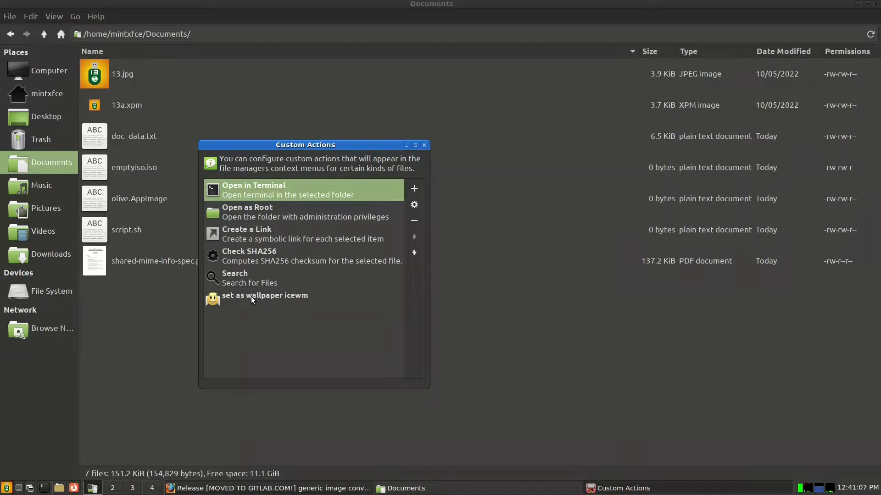
{"action": "double_click", "coordinate": [261, 186]}
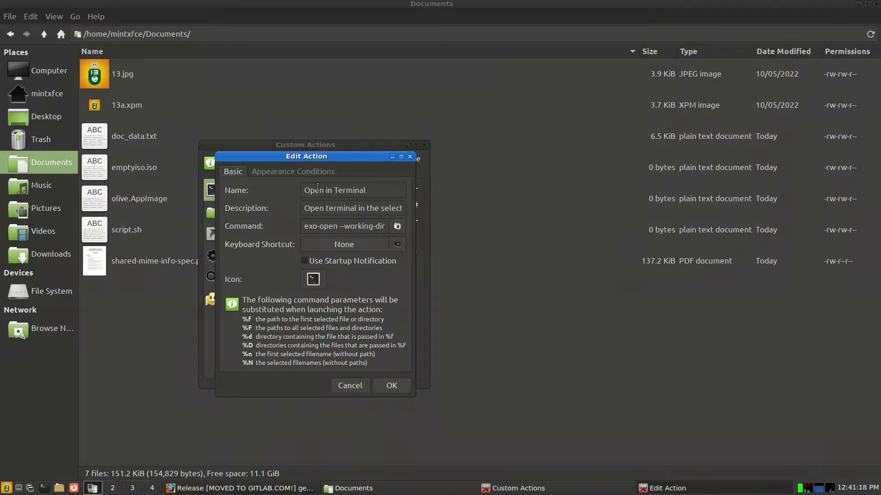
{"action": "triple_click", "coordinate": [347, 189]}
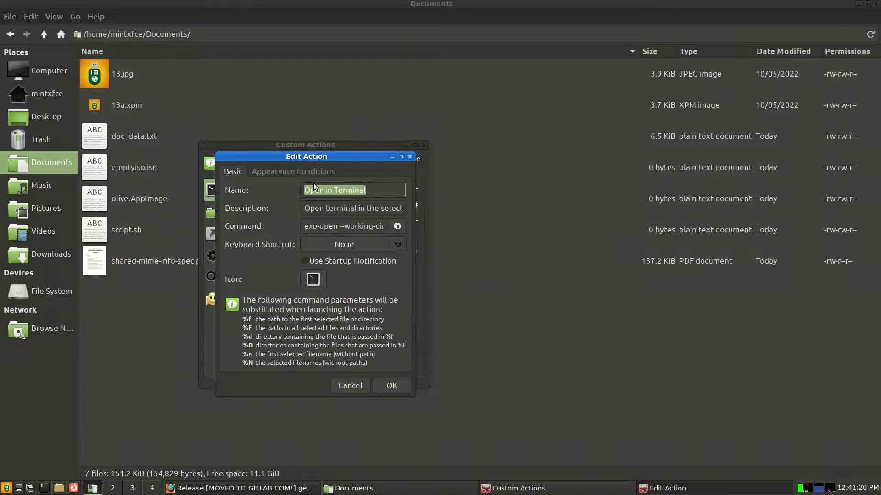
{"action": "left_click", "coordinate": [323, 189]}
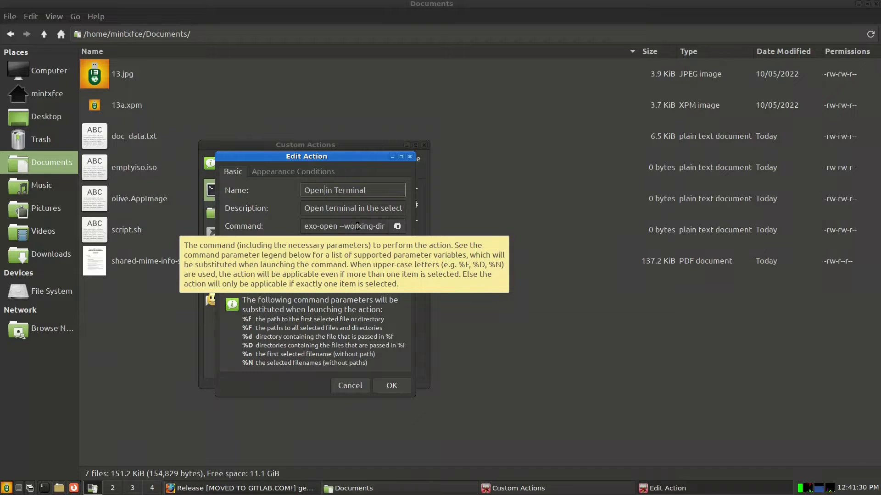
{"action": "left_click_drag", "start_coordinate": [347, 224], "coordinate": [469, 222]}
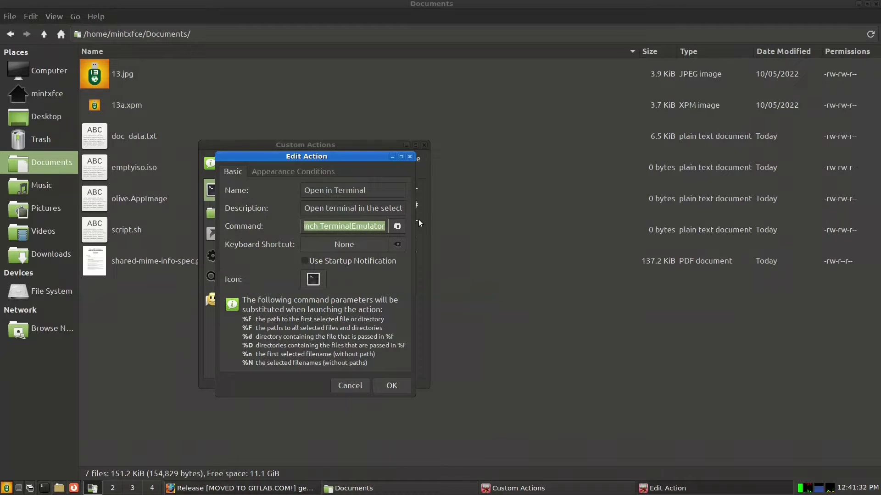
{"action": "left_click", "coordinate": [363, 224]}
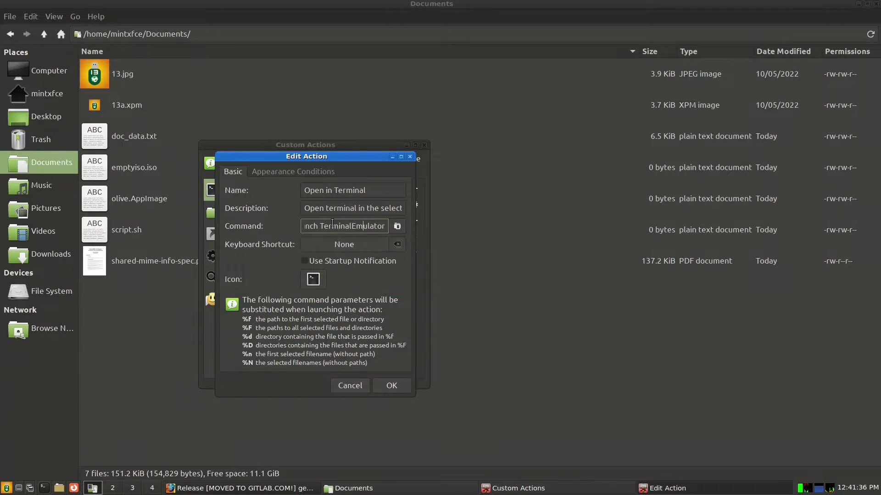
- Review the icon sources and appearance conditions of the Open in Terminal action, and close its editor without saving
{"action": "left_click", "coordinate": [313, 280]}
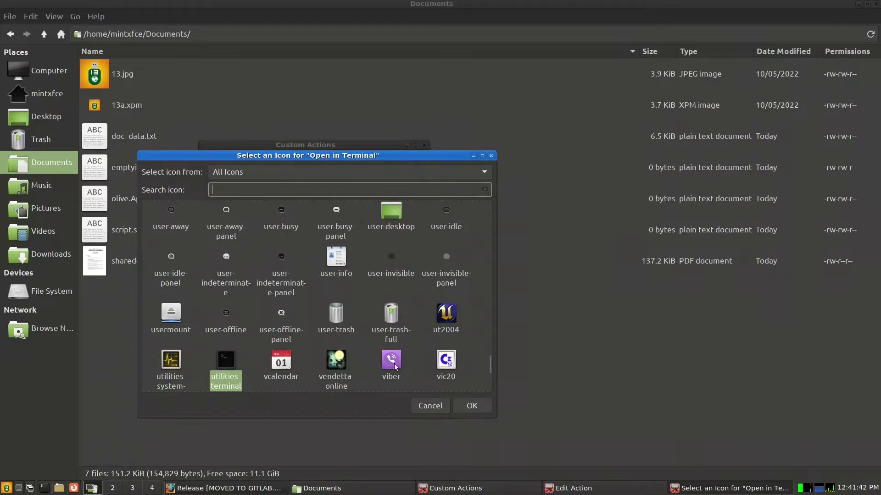
{"action": "left_click", "coordinate": [316, 171]}
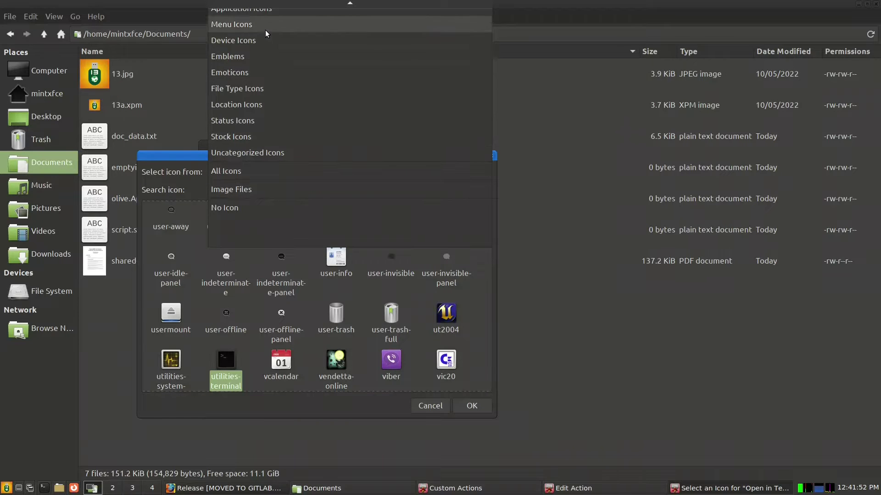
{"action": "left_click", "coordinate": [201, 251]}
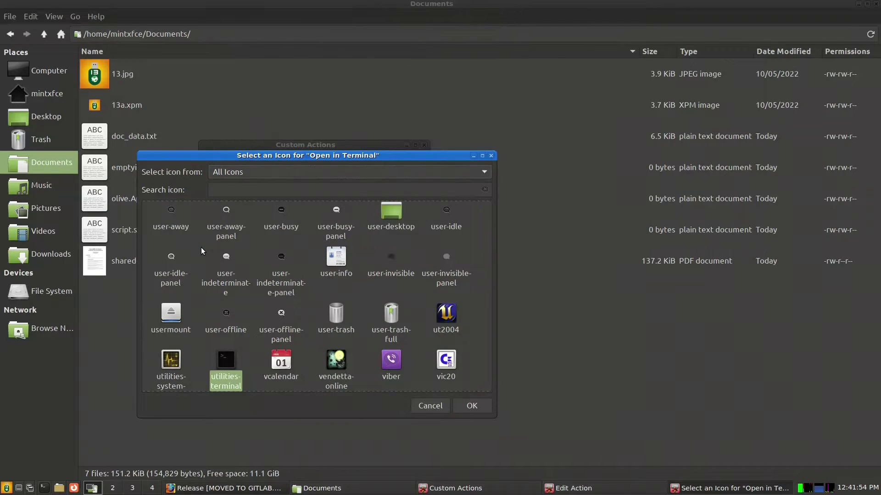
{"action": "left_click", "coordinate": [430, 406]}
{"action": "left_click", "coordinate": [271, 172]}
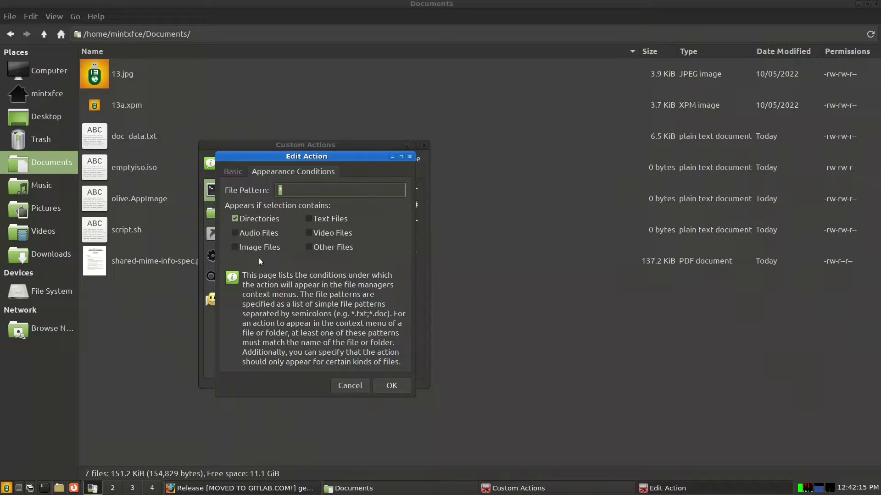
{"action": "left_click", "coordinate": [342, 384]}
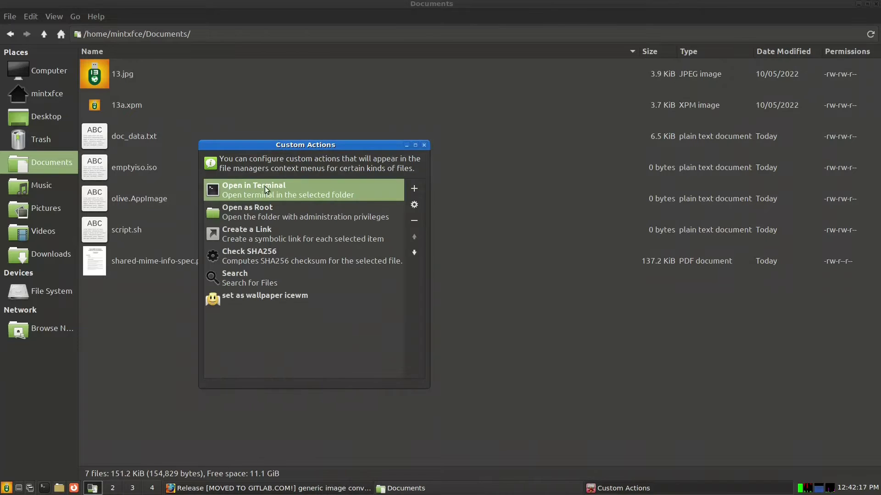
- Examine the name, command and appearance conditions of the Open as Root action, and close its editor without saving
{"action": "double_click", "coordinate": [255, 214]}
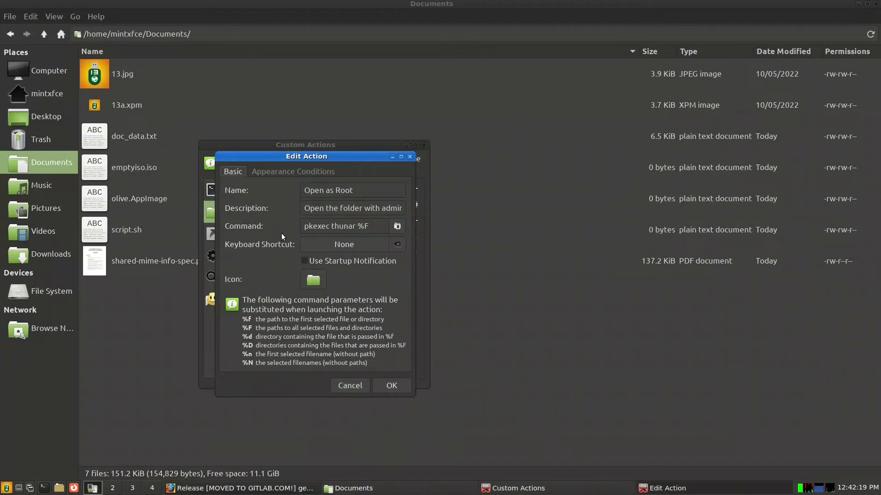
{"action": "triple_click", "coordinate": [331, 188]}
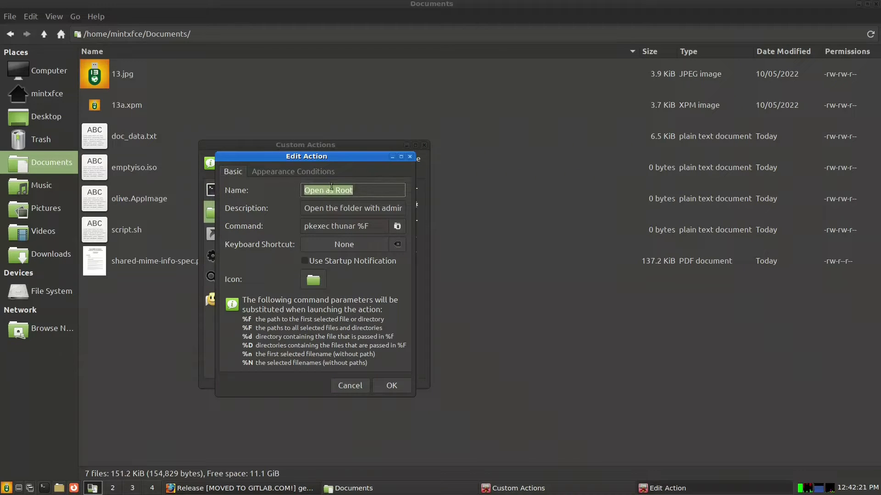
{"action": "left_click", "coordinate": [325, 226]}
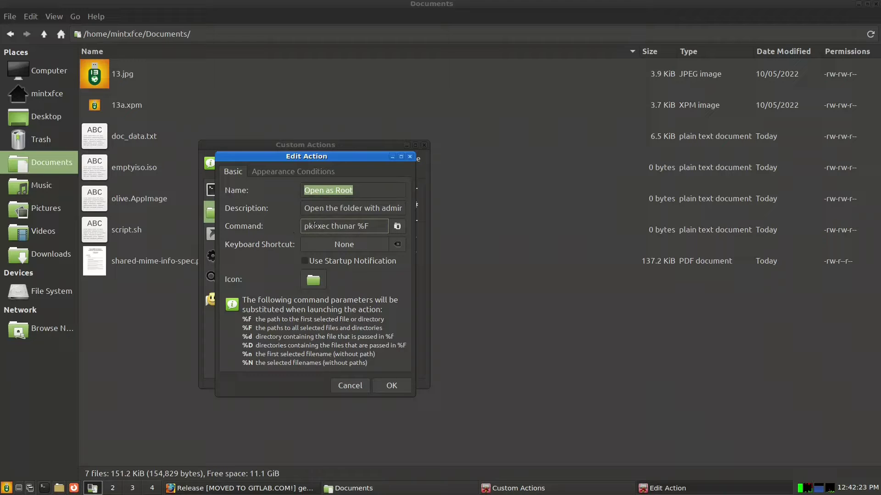
{"action": "left_click_drag", "start_coordinate": [329, 225], "coordinate": [295, 224]}
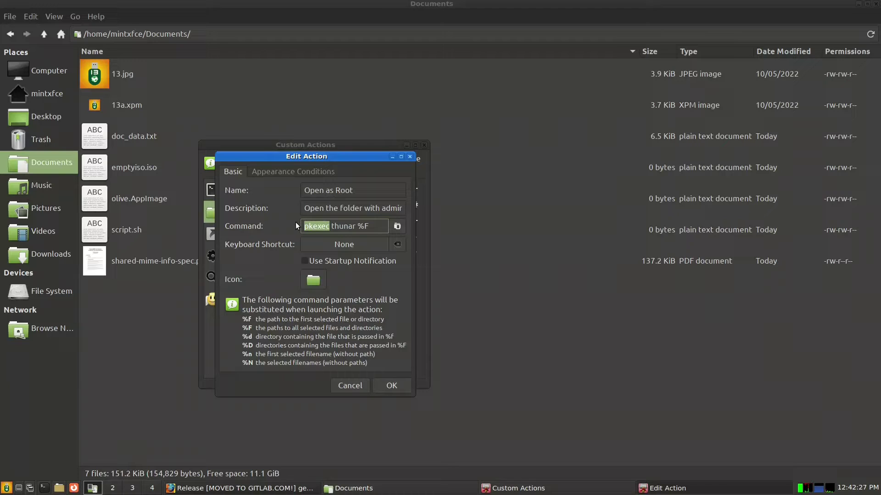
{"action": "left_click", "coordinate": [368, 225]}
{"action": "key", "text": "BackSpace"}
{"action": "type", "text": "F"}
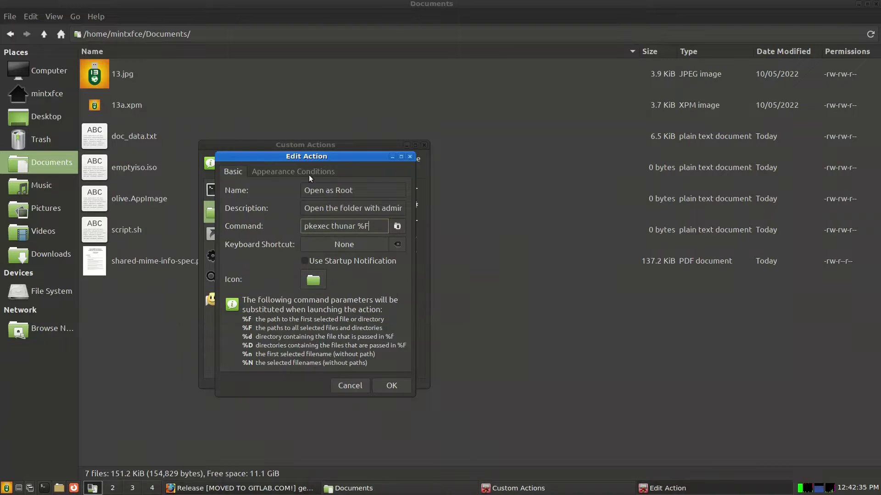
{"action": "left_click", "coordinate": [288, 170]}
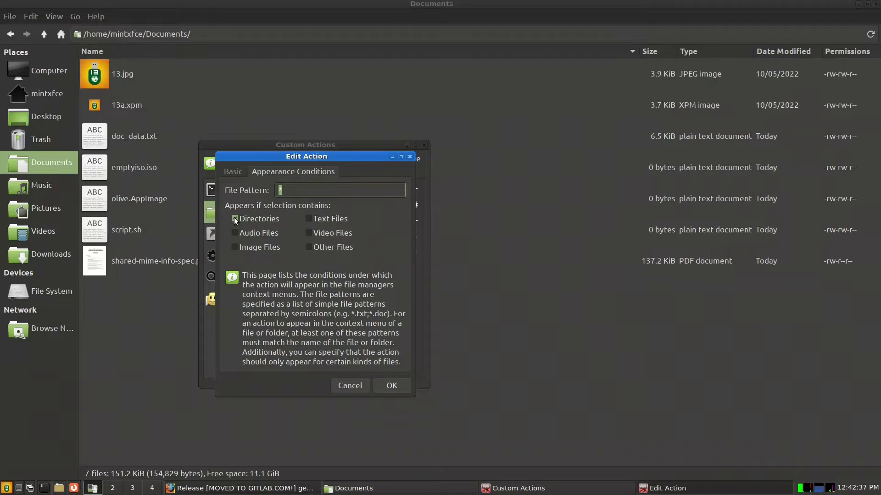
{"action": "left_click", "coordinate": [345, 387]}
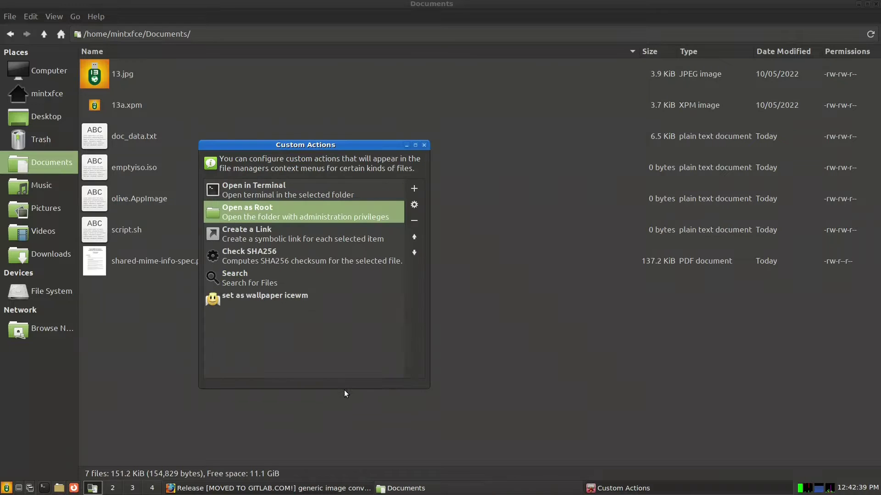
- Examine the command of the Create a Link action, and close the custom actions configuration without saving any edits
{"action": "double_click", "coordinate": [262, 239]}
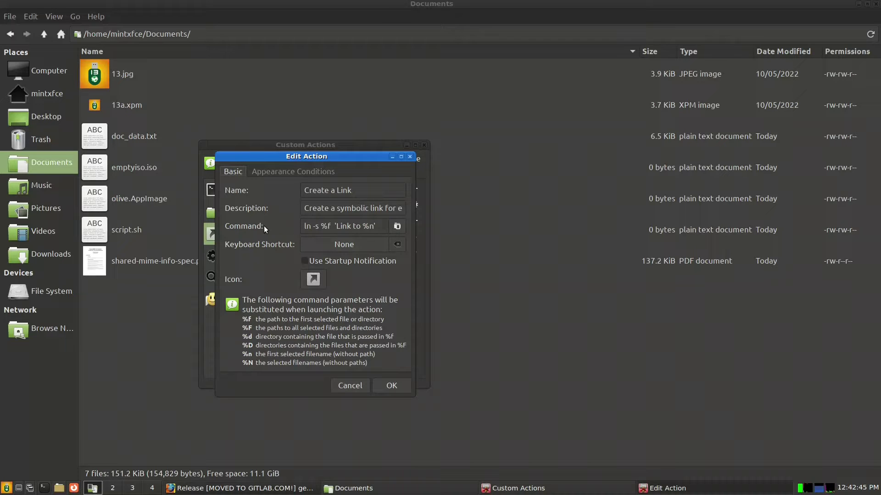
{"action": "double_click", "coordinate": [330, 224]}
{"action": "left_click", "coordinate": [350, 385]}
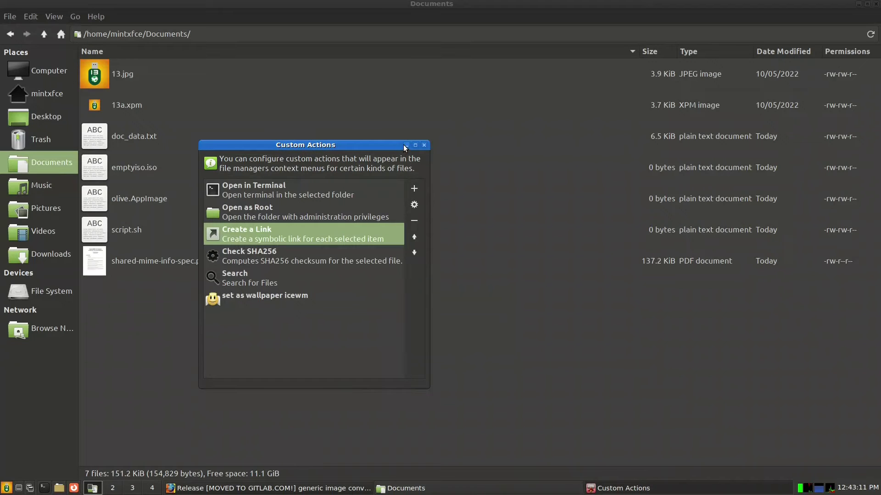
{"action": "left_click", "coordinate": [424, 145]}
- Create a folder named link in Documents and make a symbolic link to it with the Create a Link custom action
{"action": "right_click", "coordinate": [183, 314]}
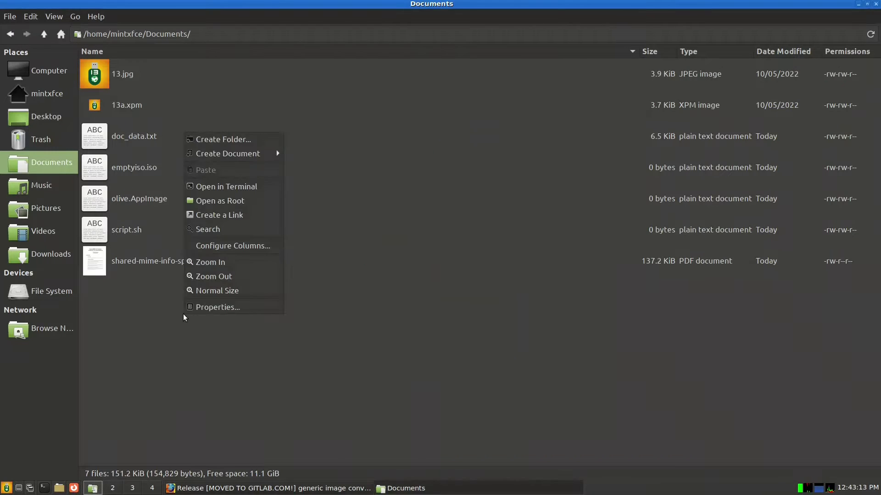
{"action": "left_click", "coordinate": [263, 140]}
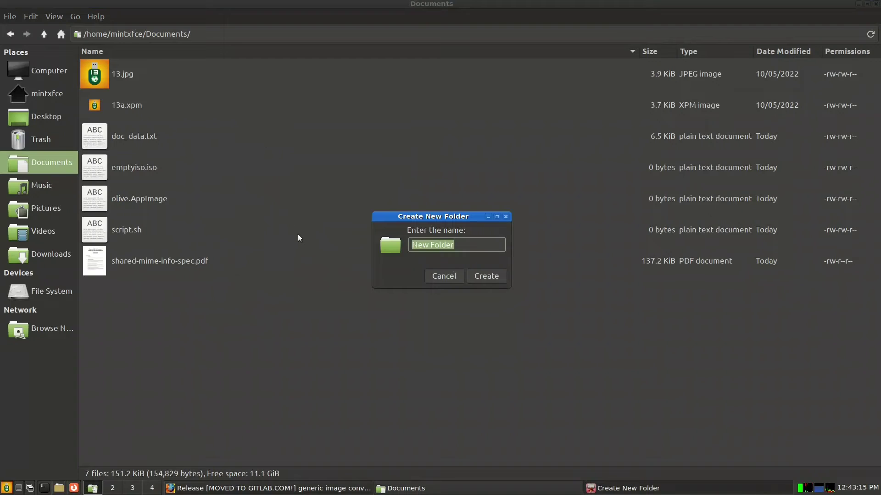
{"action": "type", "text": "link"}
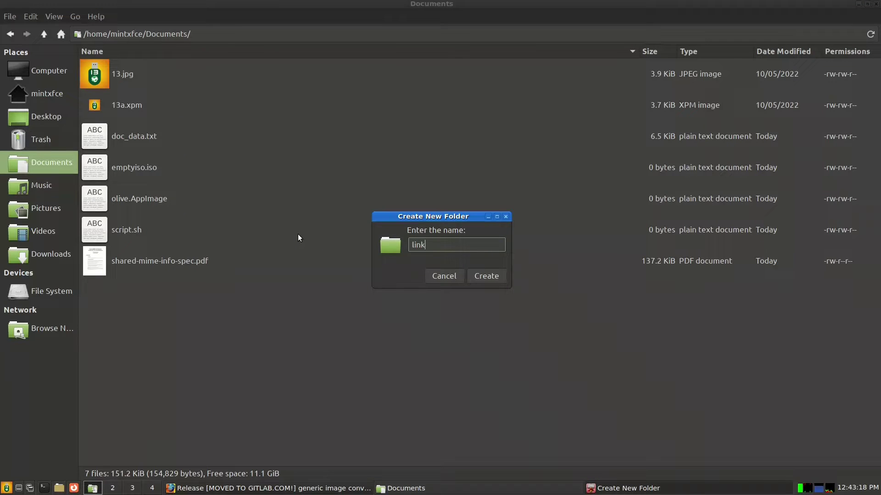
{"action": "key", "text": "Return"}
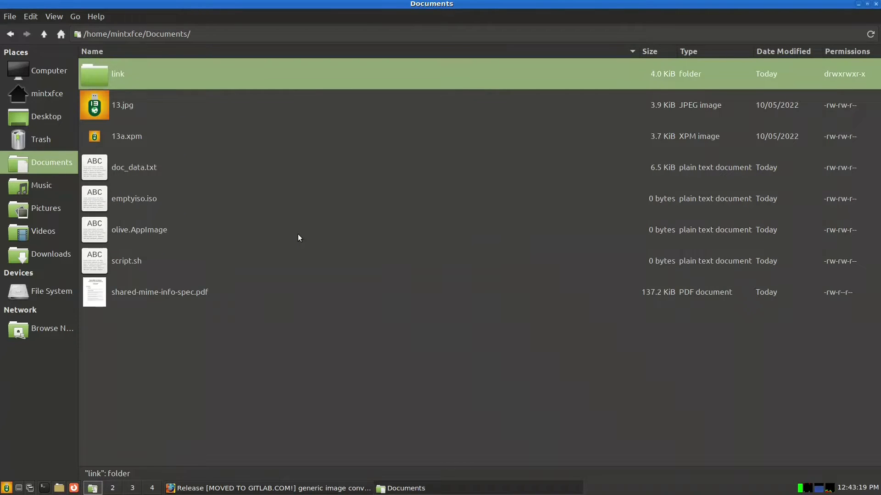
{"action": "right_click", "coordinate": [128, 75]}
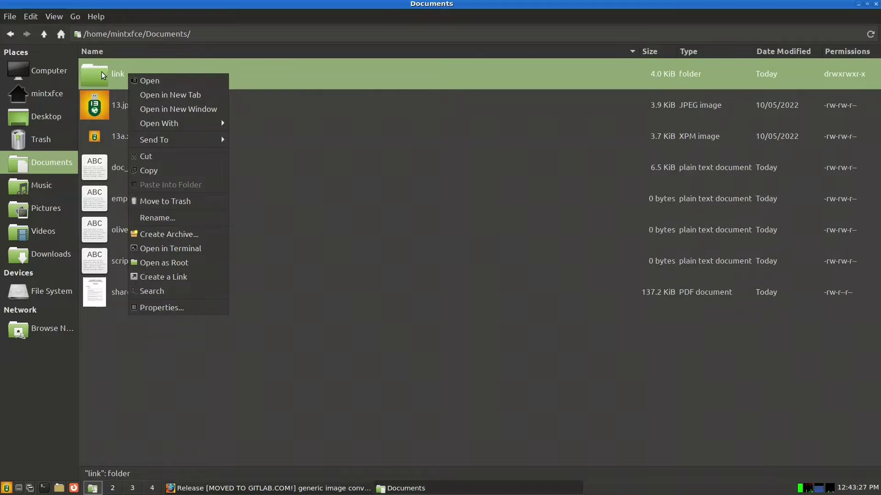
{"action": "left_click", "coordinate": [179, 279]}
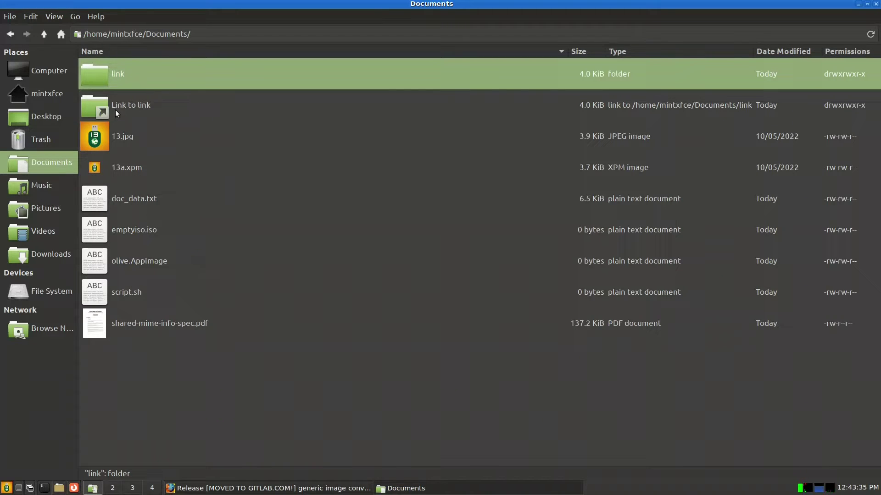
- Reopen the Create a Link custom action, examine the "Link to" part of its command, and close its editor without saving
{"action": "left_click", "coordinate": [31, 16]}
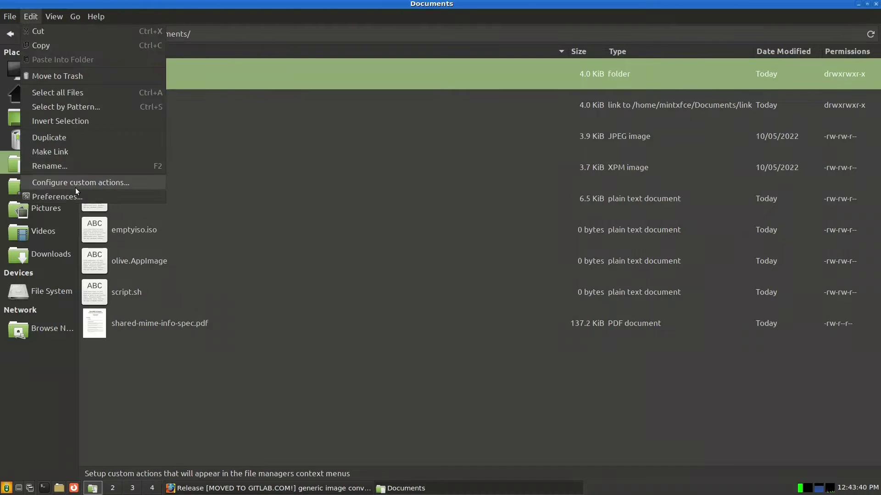
{"action": "left_click", "coordinate": [82, 184]}
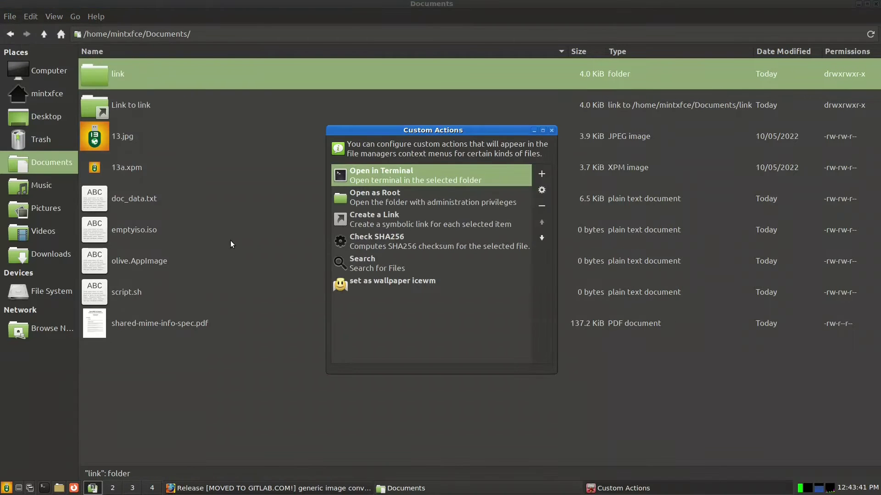
{"action": "double_click", "coordinate": [392, 214]}
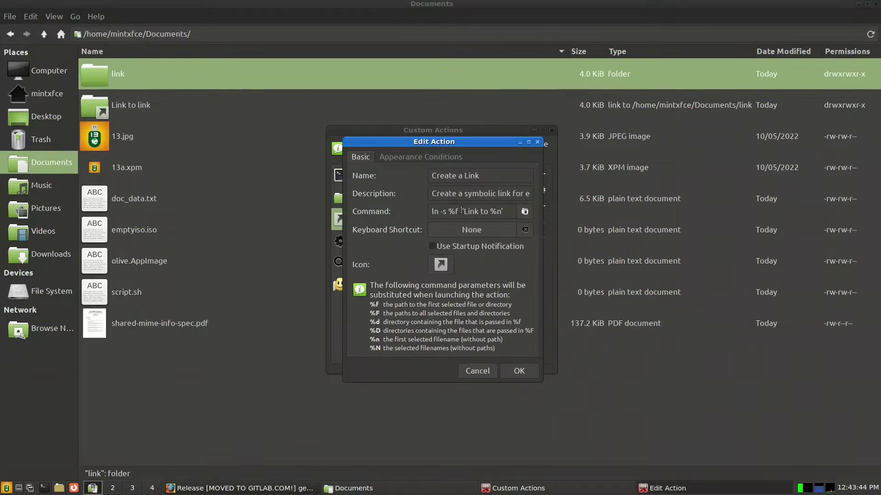
{"action": "left_click_drag", "start_coordinate": [487, 211], "coordinate": [463, 212]}
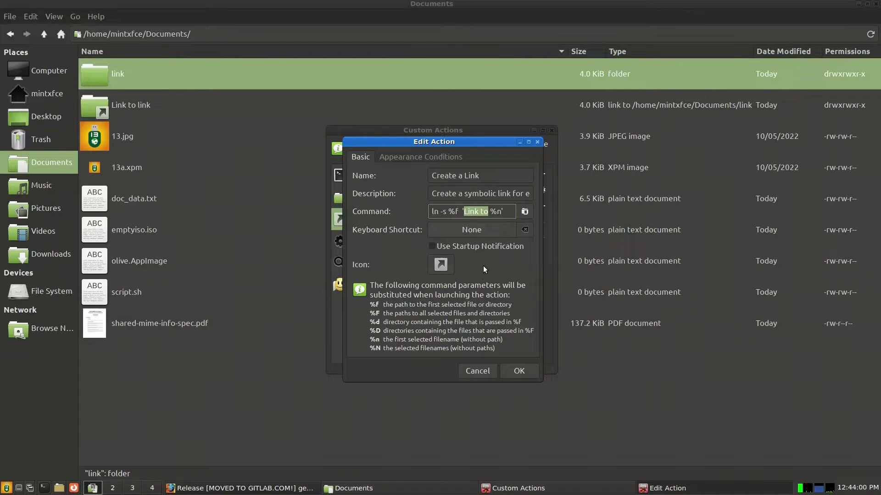
{"action": "left_click", "coordinate": [477, 371]}
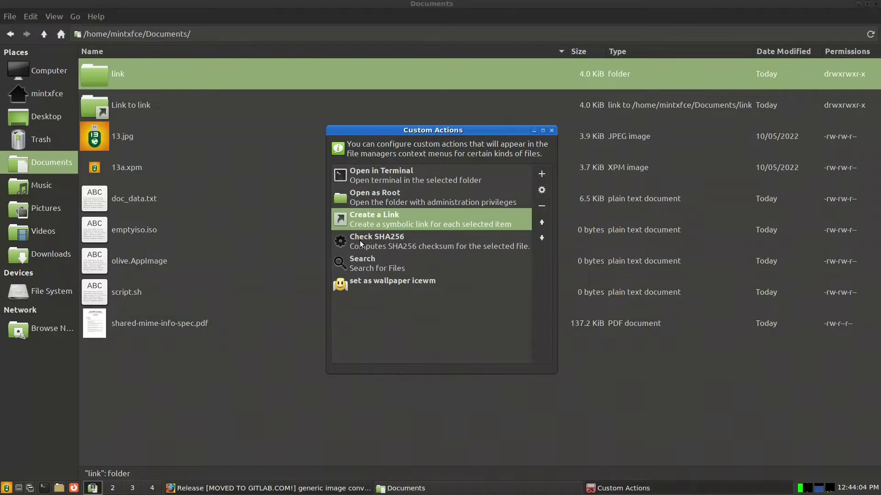
- Examine the command and appearance conditions of the Check SHA256 action, and close the custom actions configuration without saving any edits
{"action": "double_click", "coordinate": [392, 246]}
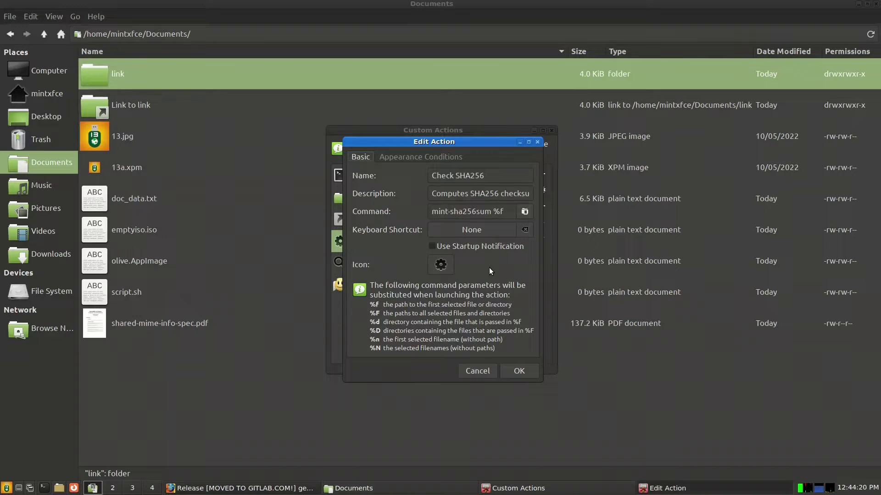
{"action": "left_click", "coordinate": [414, 157]}
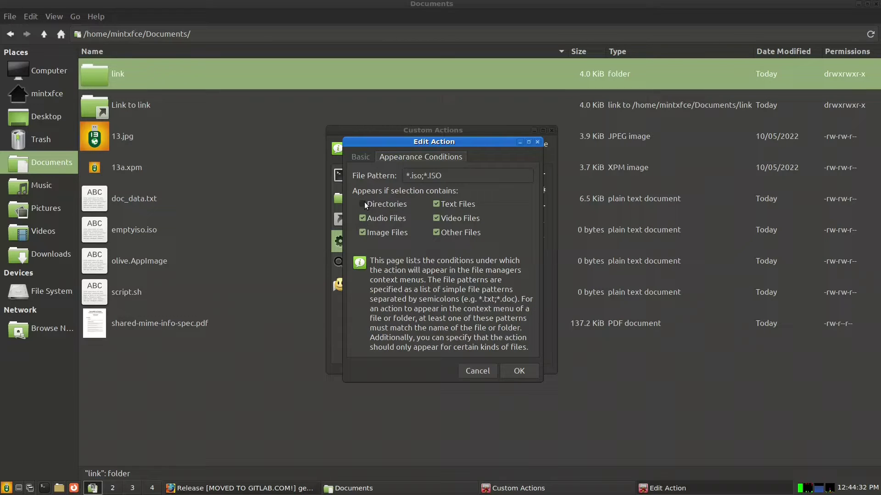
{"action": "left_click", "coordinate": [477, 371]}
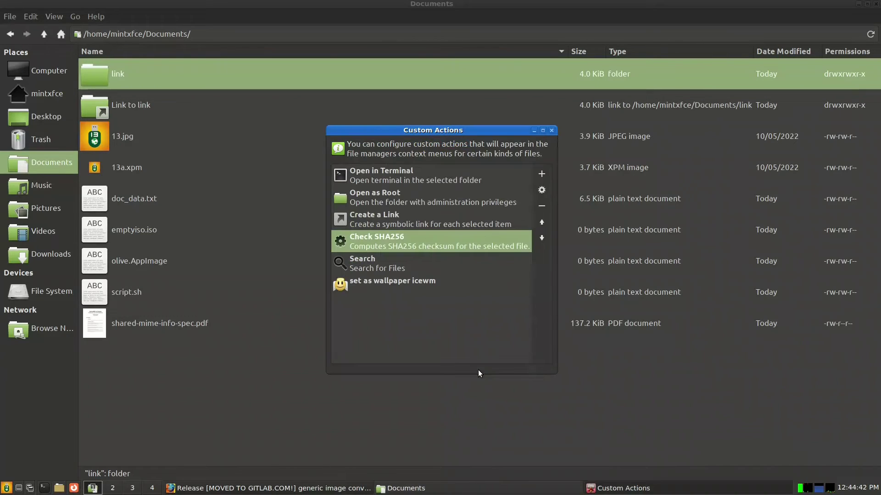
{"action": "left_click", "coordinate": [551, 131]}
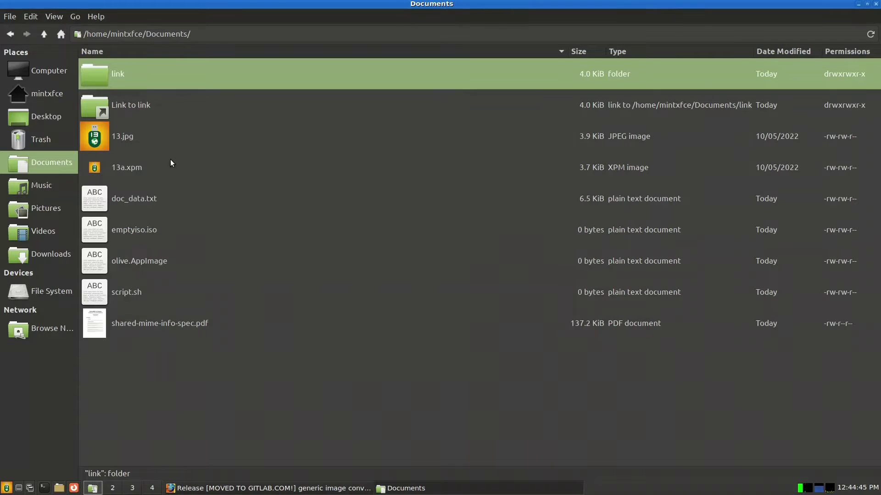
- Check which custom actions are offered for 13.jpg without running any of them
{"action": "left_click", "coordinate": [120, 136]}
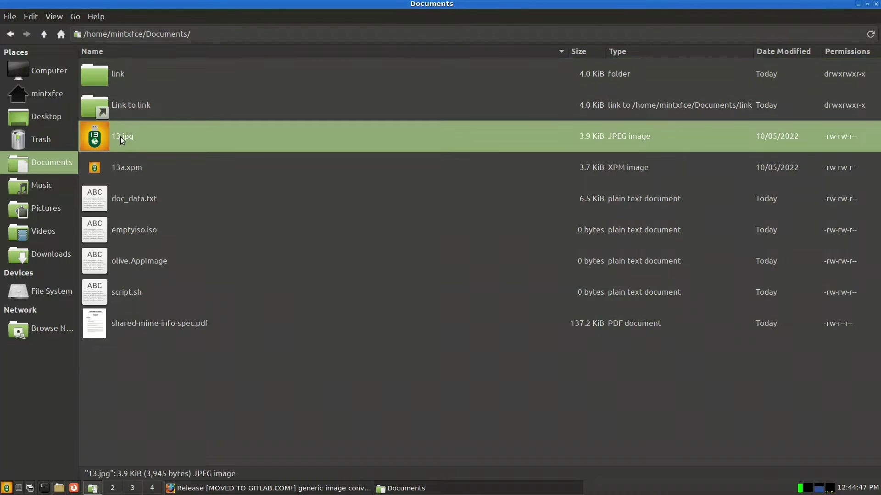
{"action": "right_click", "coordinate": [121, 136]}
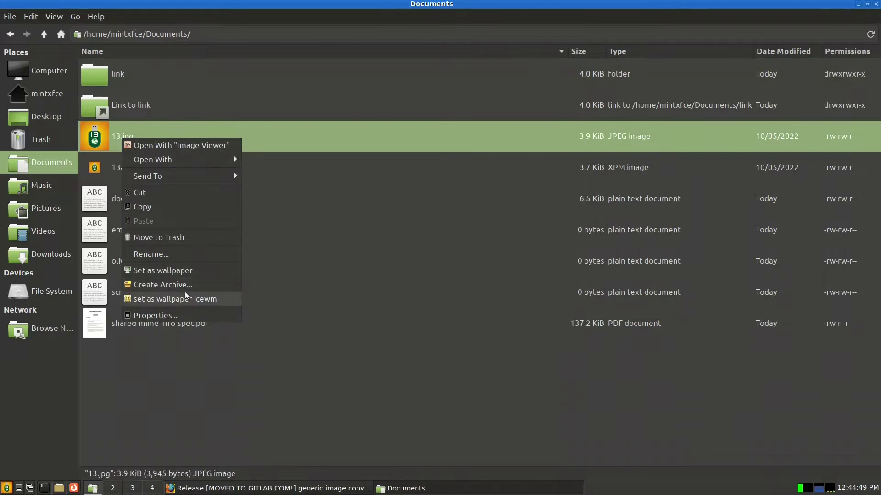
{"action": "left_click", "coordinate": [264, 225]}
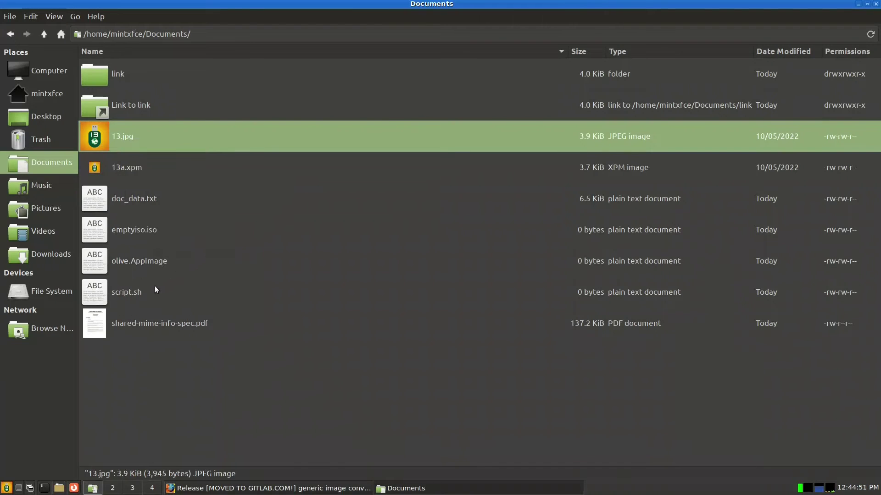
- Run the Check SHA256 custom action on emptyiso.iso, highlight the computed checksum, and dismiss the result
{"action": "left_click", "coordinate": [124, 230]}
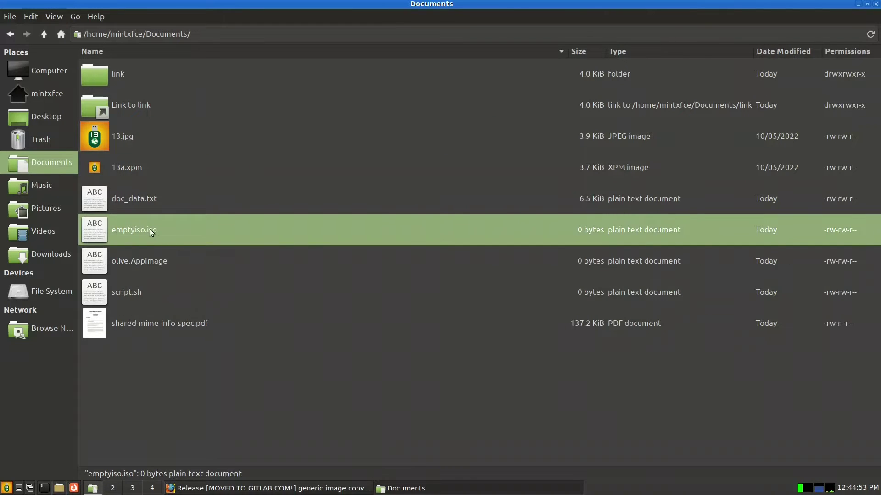
{"action": "right_click", "coordinate": [145, 229]}
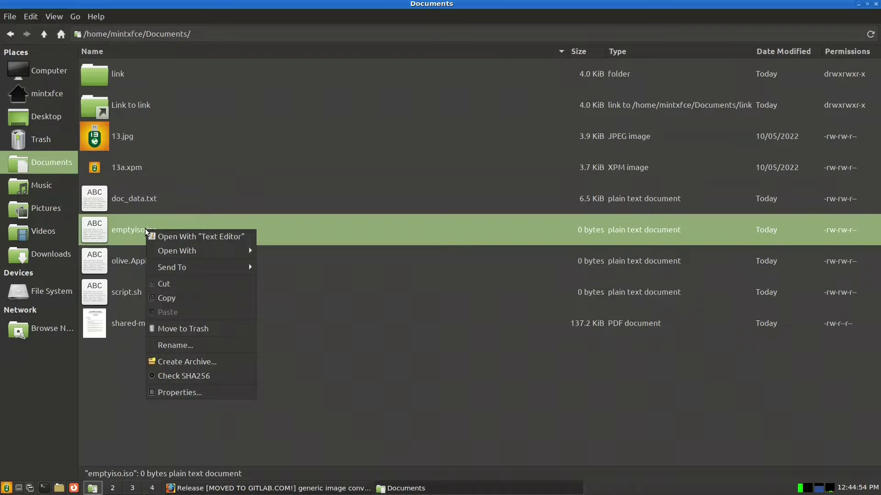
{"action": "left_click", "coordinate": [182, 376]}
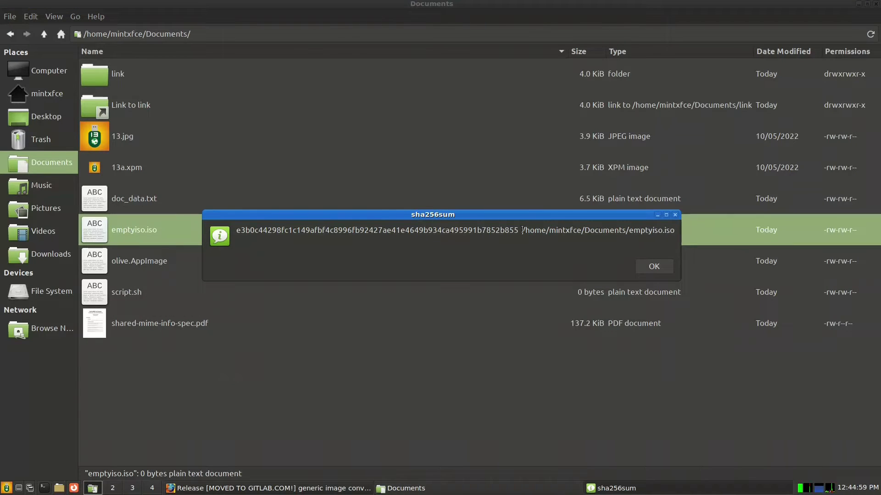
{"action": "left_click_drag", "start_coordinate": [521, 229], "coordinate": [207, 232]}
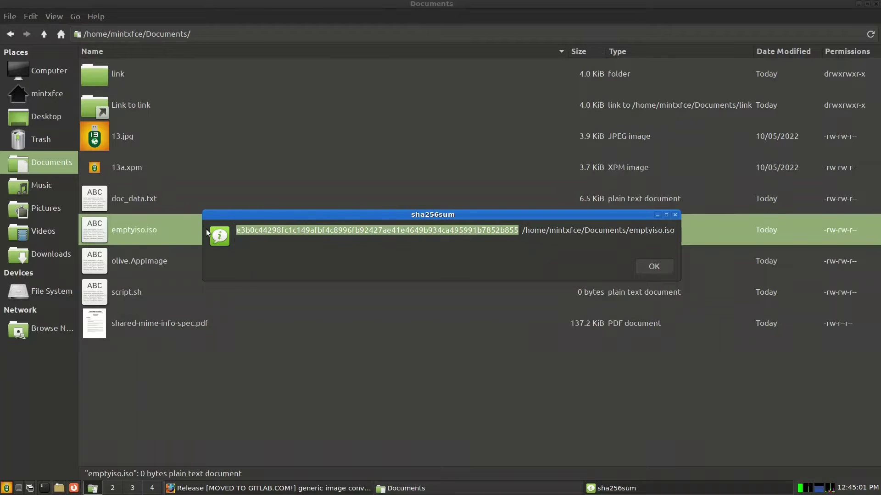
{"action": "left_click", "coordinate": [667, 269]}
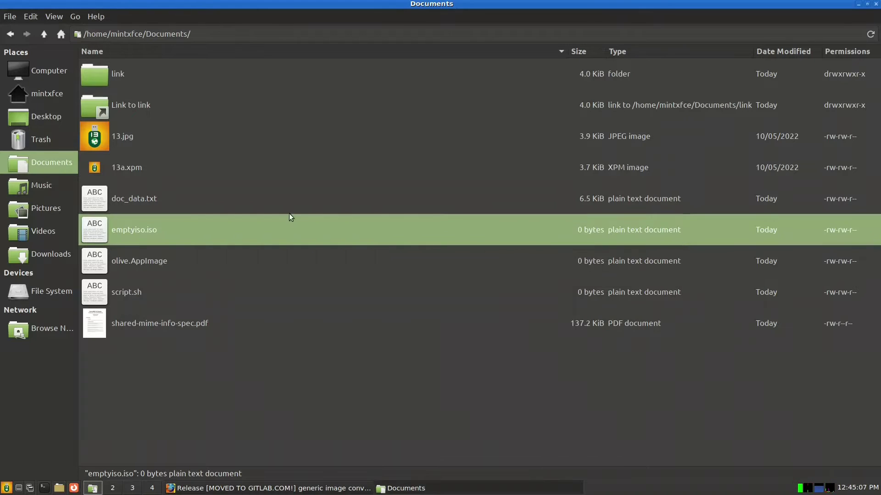
- Examine the command and appearance conditions of the Search custom action, and close its editor without saving
{"action": "left_click", "coordinate": [32, 17]}
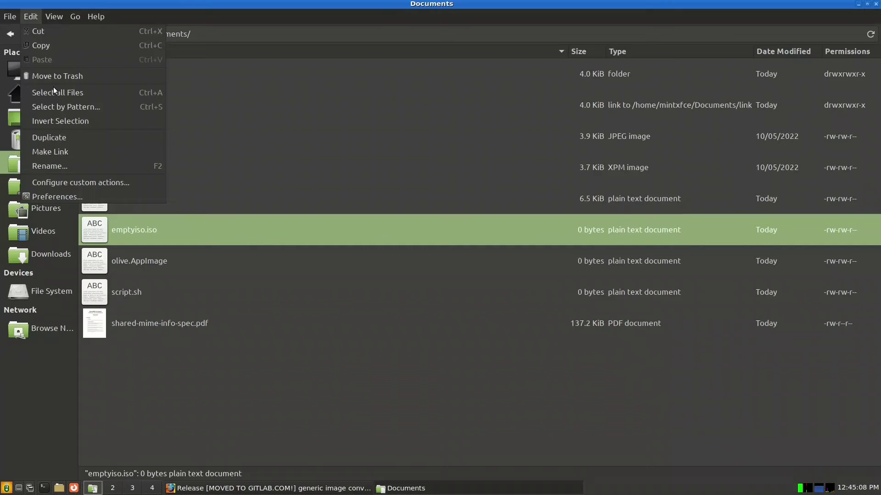
{"action": "left_click", "coordinate": [73, 184]}
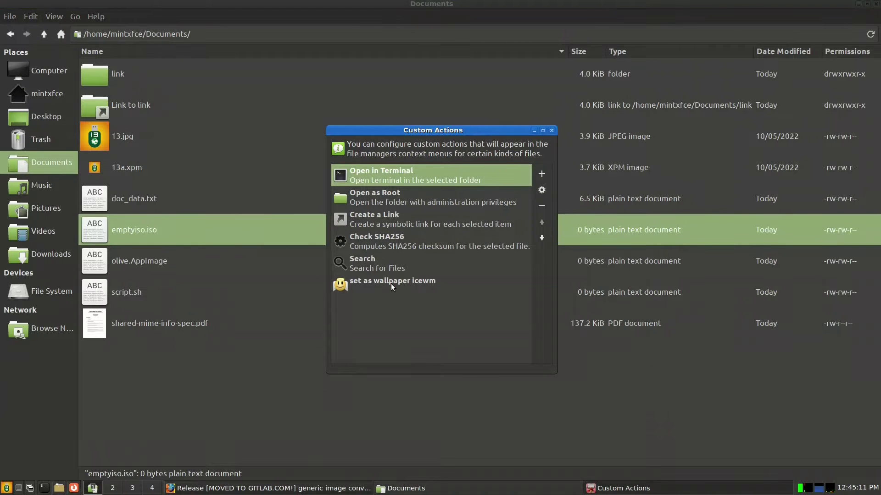
{"action": "double_click", "coordinate": [368, 265]}
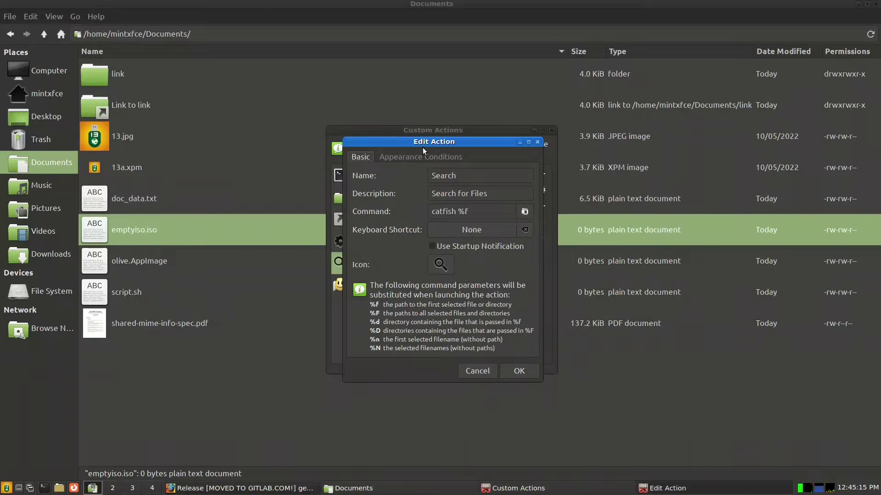
{"action": "left_click", "coordinate": [412, 157]}
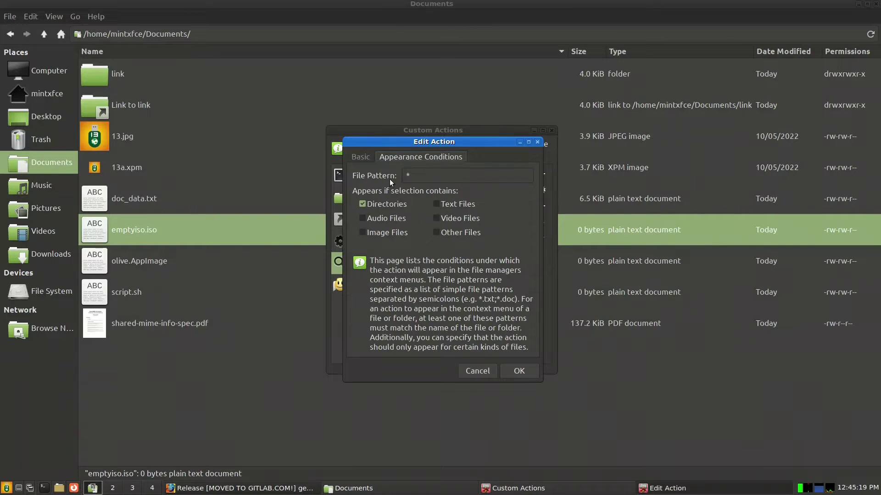
{"action": "left_click", "coordinate": [363, 157]}
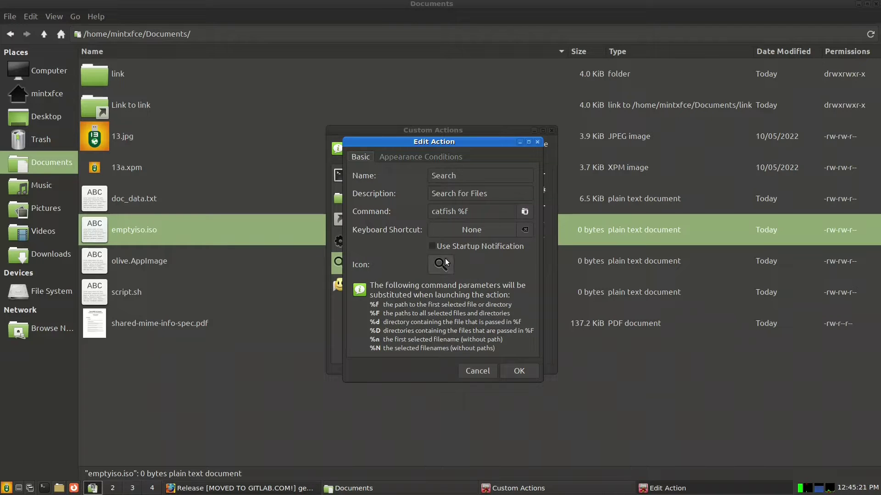
{"action": "double_click", "coordinate": [441, 212]}
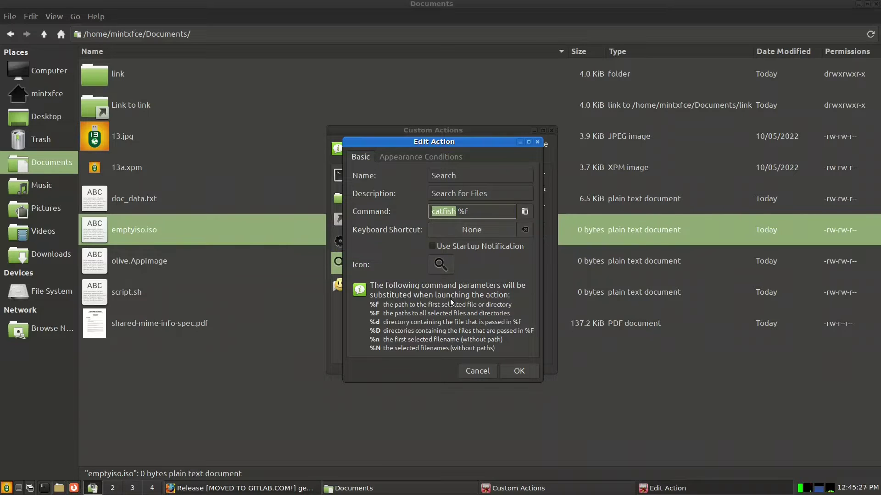
{"action": "left_click", "coordinate": [477, 373]}
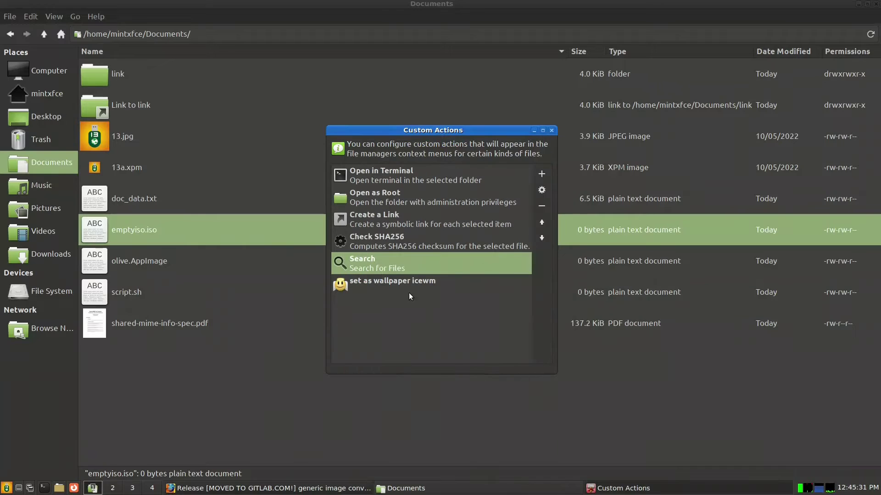
- Examine the set as wallpaper icewm action's command parameters and appearance conditions, and close the custom actions configuration without saving any edits
{"action": "double_click", "coordinate": [378, 285]}
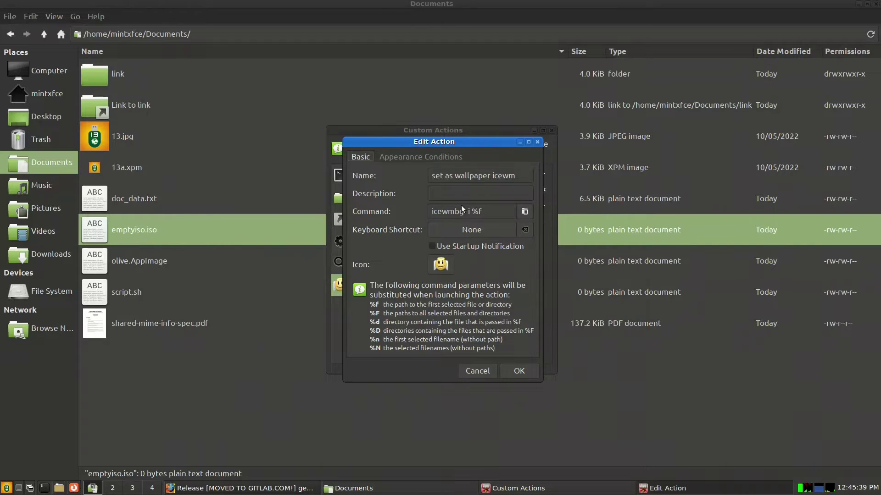
{"action": "left_click", "coordinate": [400, 159]}
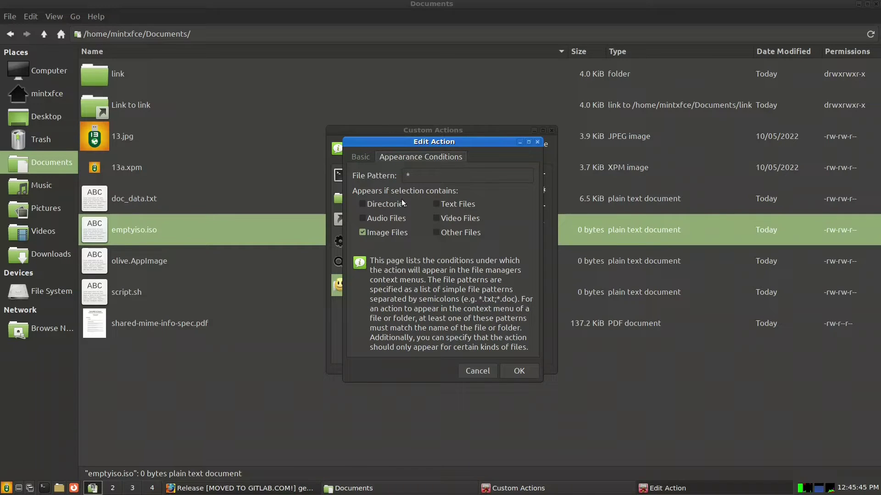
{"action": "left_click", "coordinate": [361, 157]}
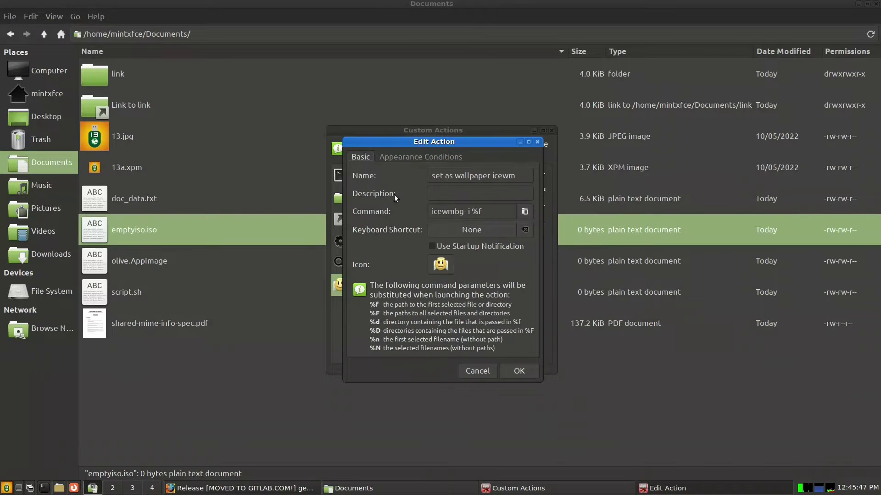
{"action": "left_click", "coordinate": [463, 211]}
{"action": "left_click", "coordinate": [442, 213]}
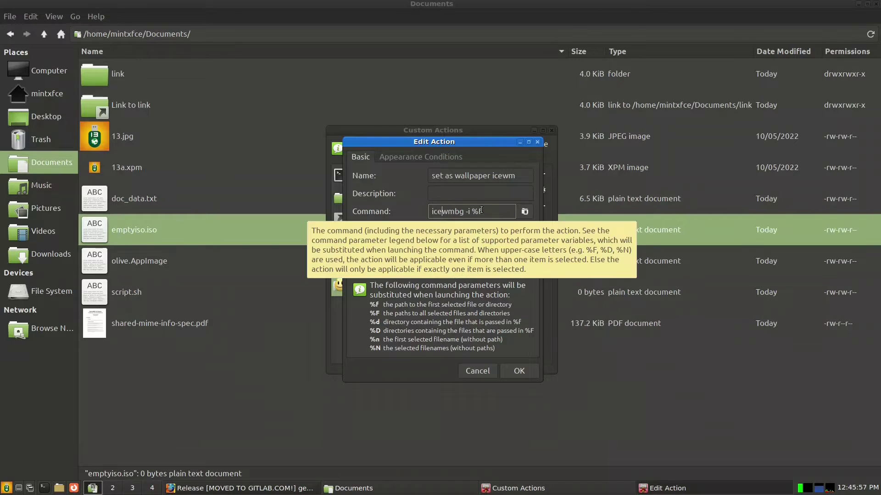
{"action": "left_click_drag", "start_coordinate": [481, 210], "coordinate": [472, 210]}
{"action": "left_click", "coordinate": [485, 211]}
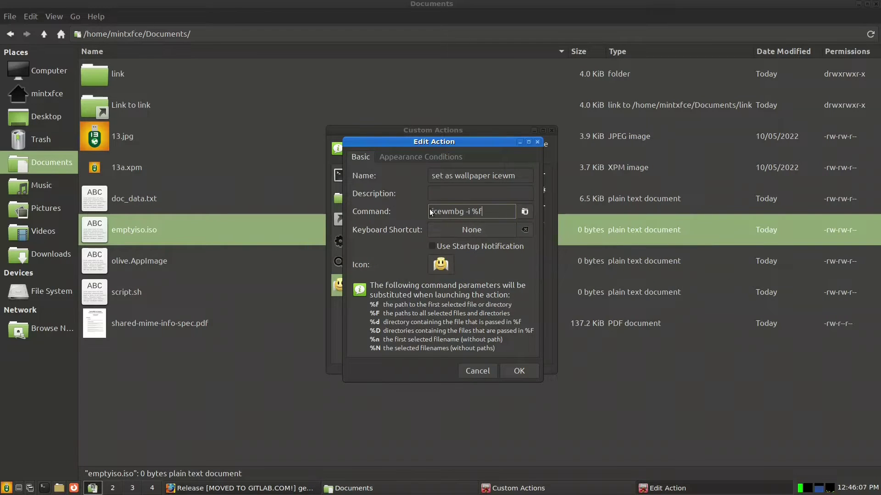
{"action": "left_click", "coordinate": [469, 211]}
{"action": "type", "text": "i"}
{"action": "left_click", "coordinate": [478, 370]}
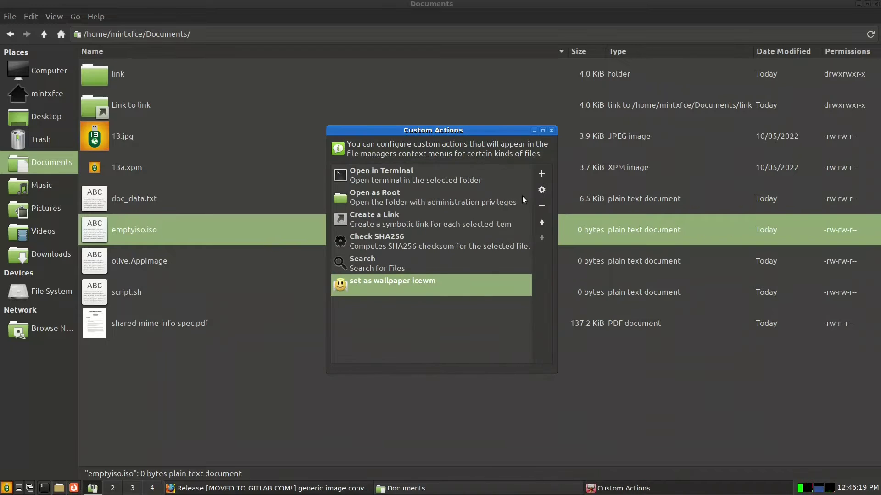
{"action": "left_click", "coordinate": [551, 131]}
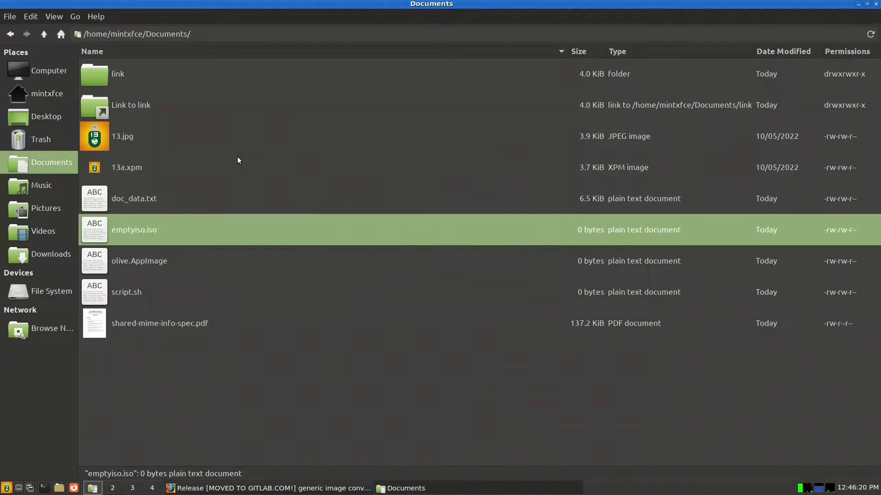
- Compare the custom actions offered for 13.jpg with those for shared-mime-info-spec.pdf without running any of them
{"action": "left_click", "coordinate": [125, 138]}
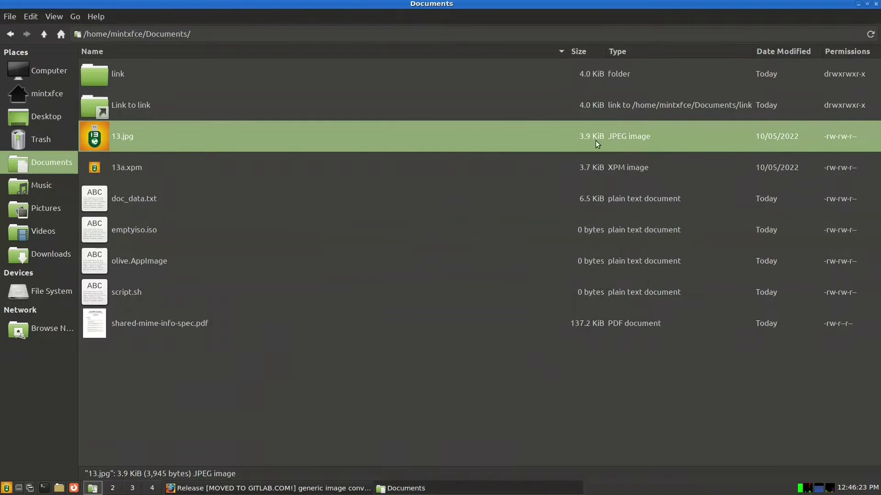
{"action": "right_click", "coordinate": [130, 137]}
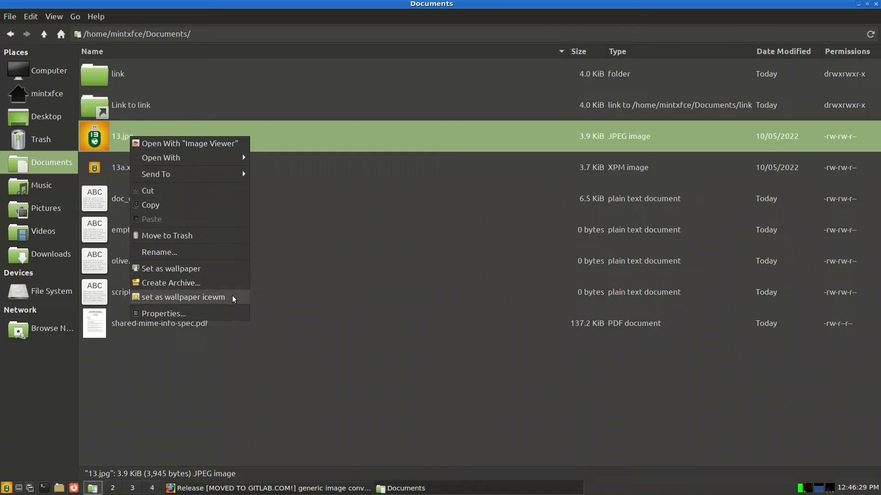
{"action": "left_click", "coordinate": [233, 340]}
{"action": "left_click", "coordinate": [177, 323]}
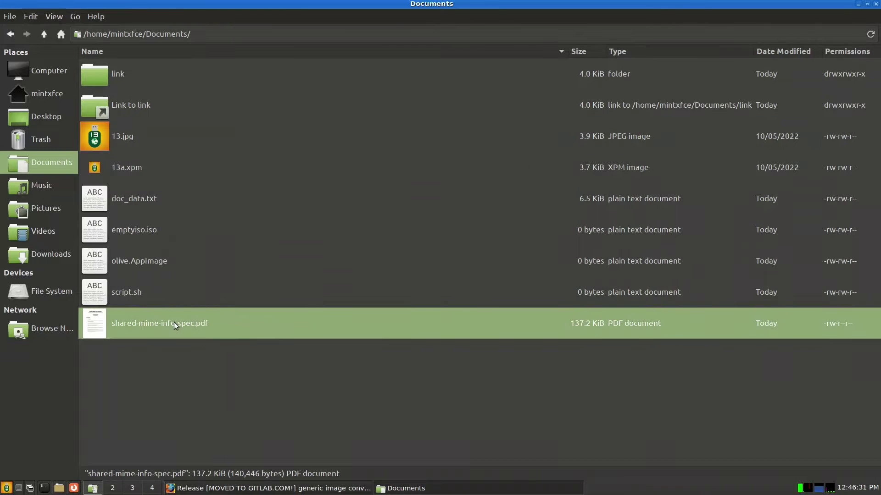
{"action": "right_click", "coordinate": [174, 322]}
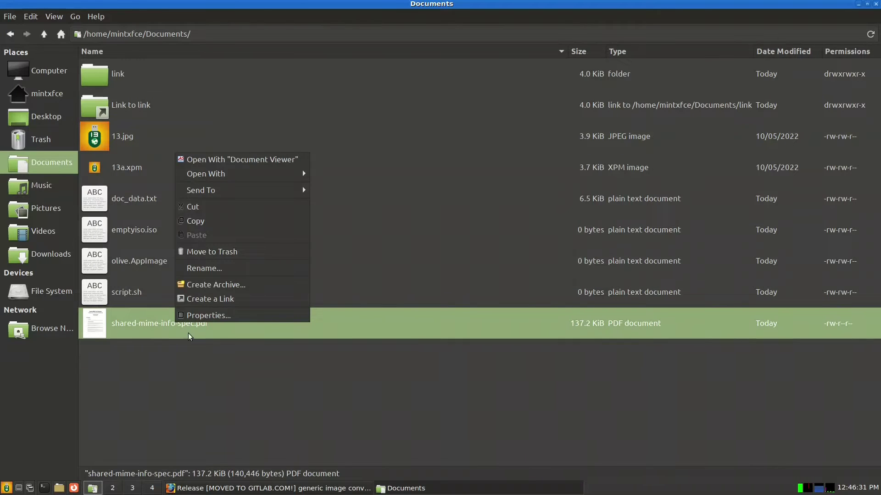
{"action": "left_click", "coordinate": [204, 366]}
{"action": "left_click", "coordinate": [131, 136]}
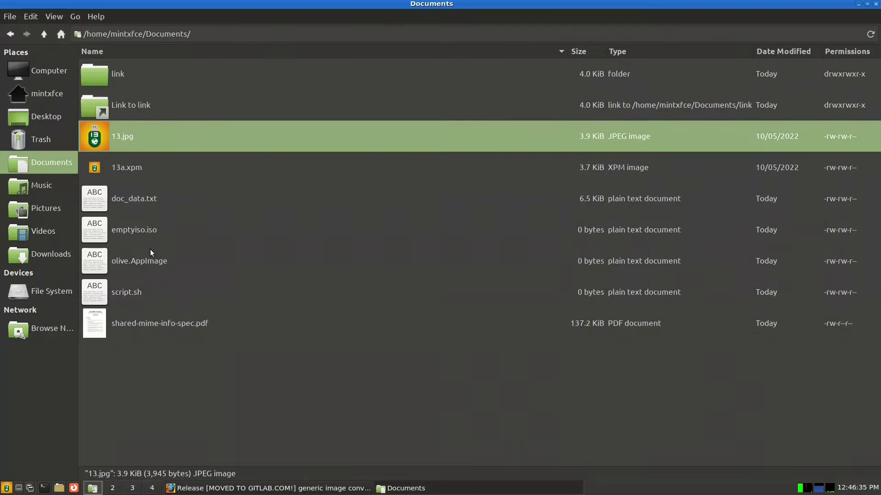
{"action": "right_click", "coordinate": [148, 146]}
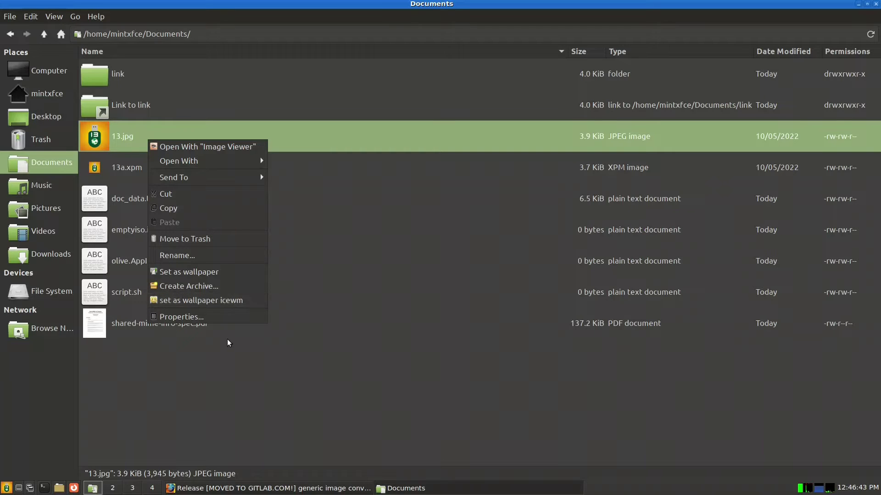
{"action": "left_click", "coordinate": [134, 210]}
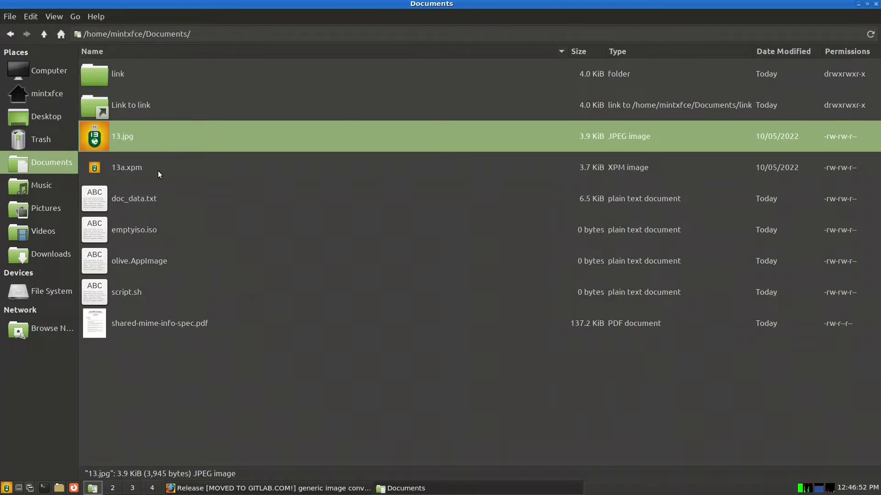
{"action": "left_click", "coordinate": [157, 326]}
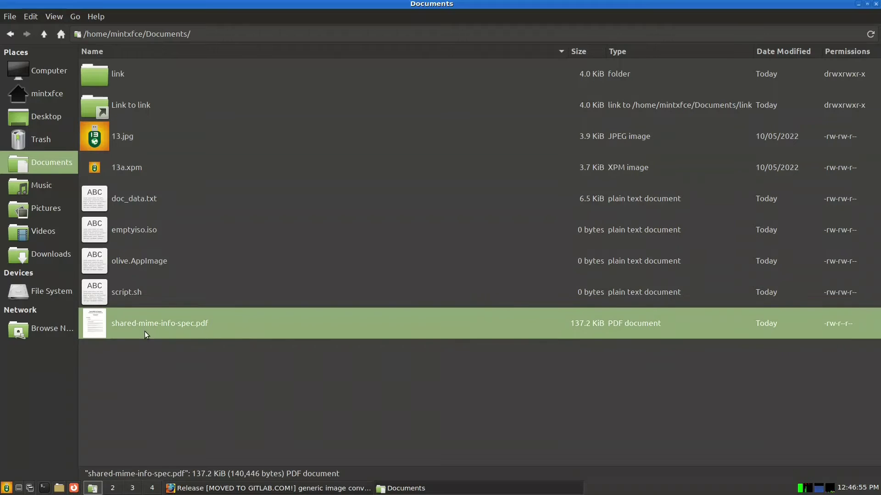
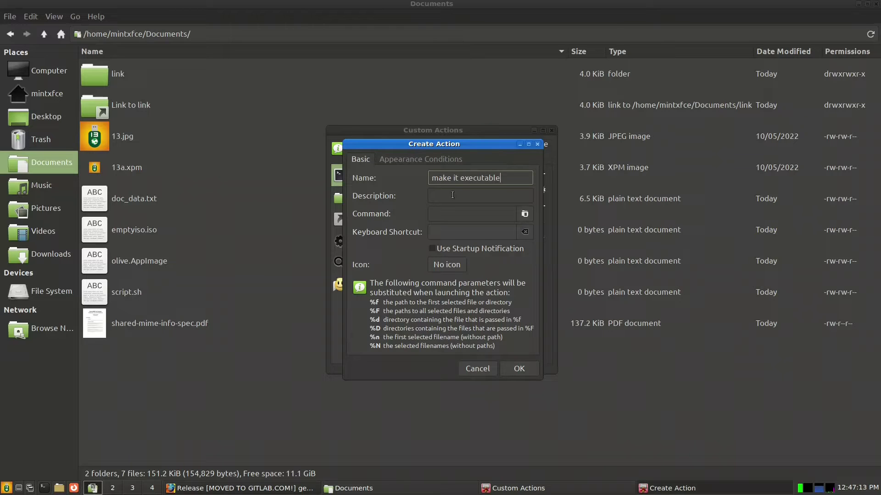
- Set the command of the new make it executable action to chmod +x %f, leaving its description empty
{"action": "key", "text": "Tab"}
{"action": "left_click", "coordinate": [442, 214]}
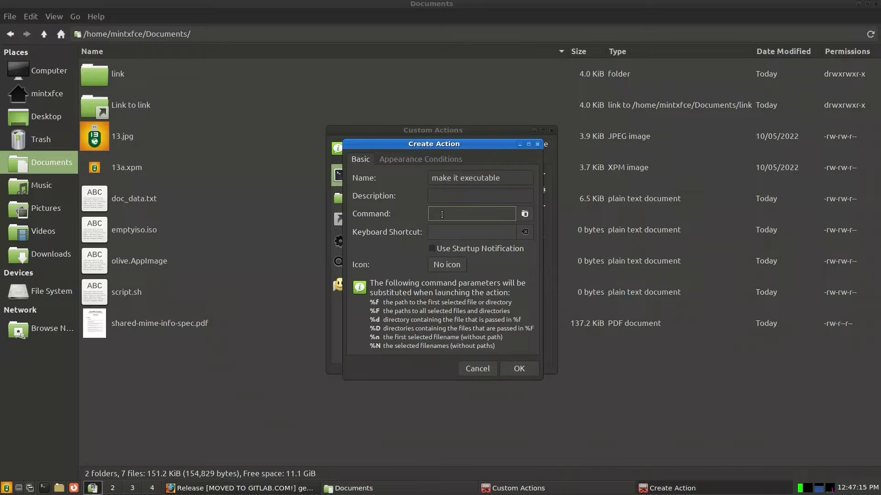
{"action": "type", "text": "chmod +x"}
{"action": "type", "text": "%f"}
- Search the icons for x and assign the application-exit icon to the make it executable action
{"action": "left_click", "coordinate": [439, 269]}
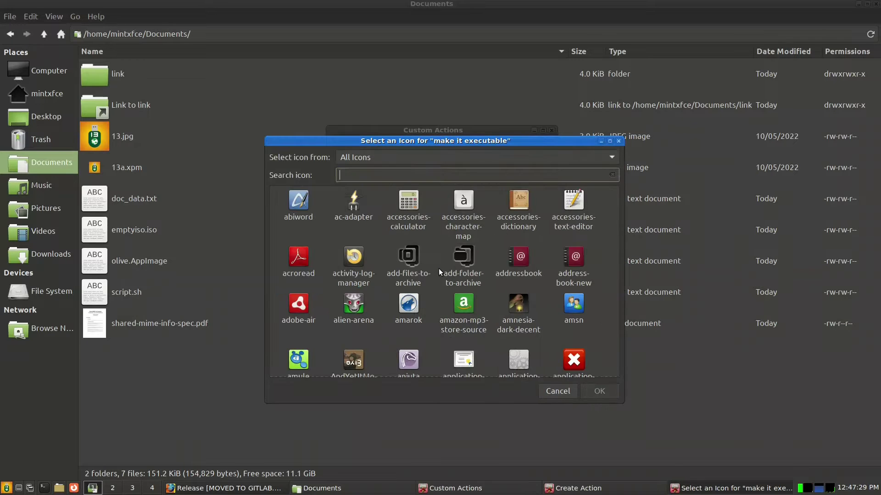
{"action": "type", "text": "x"}
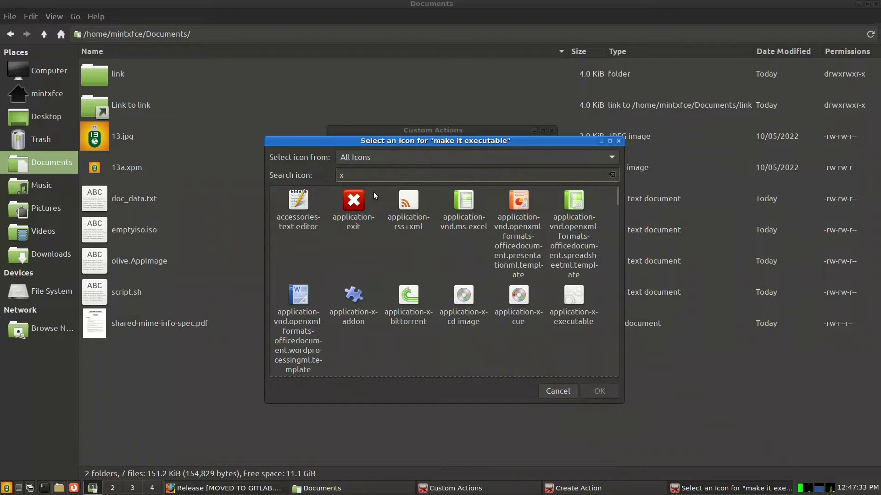
{"action": "left_click", "coordinate": [362, 202]}
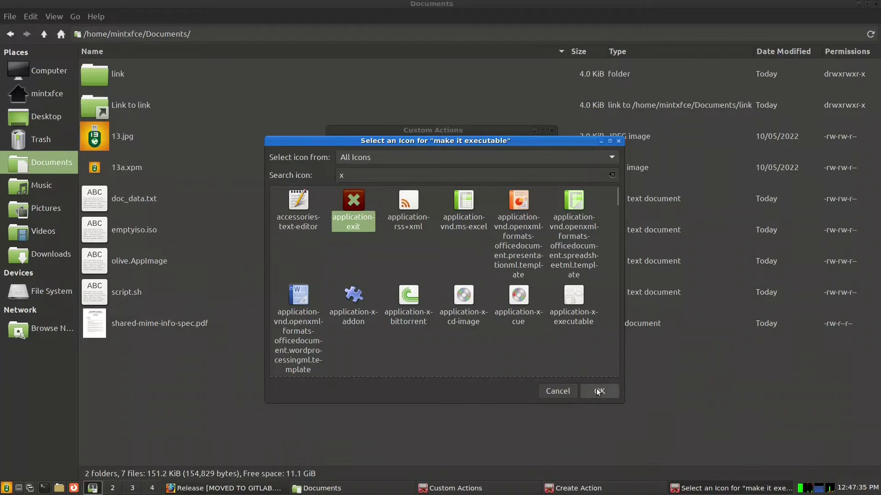
{"action": "left_click", "coordinate": [597, 390]}
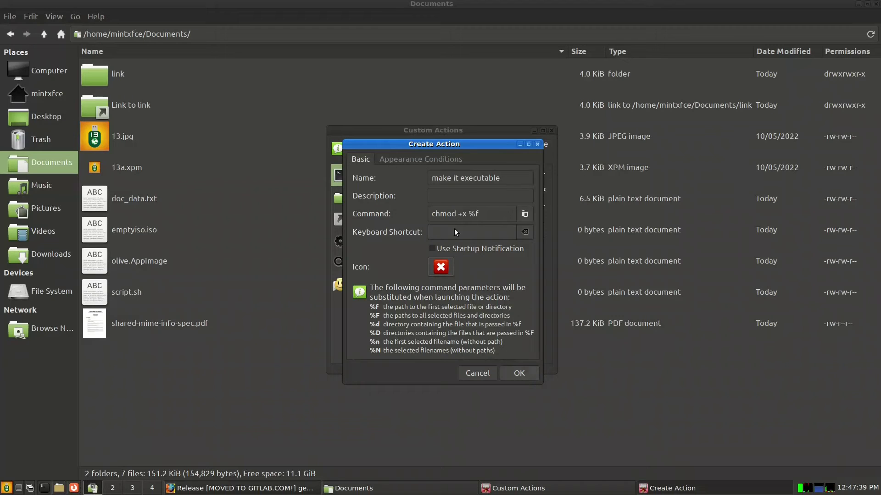
- Limit the action to Text Files and Other Files with file pattern *.sh;*.AppImage, then save it and close the custom actions configuration
{"action": "left_click", "coordinate": [400, 159]}
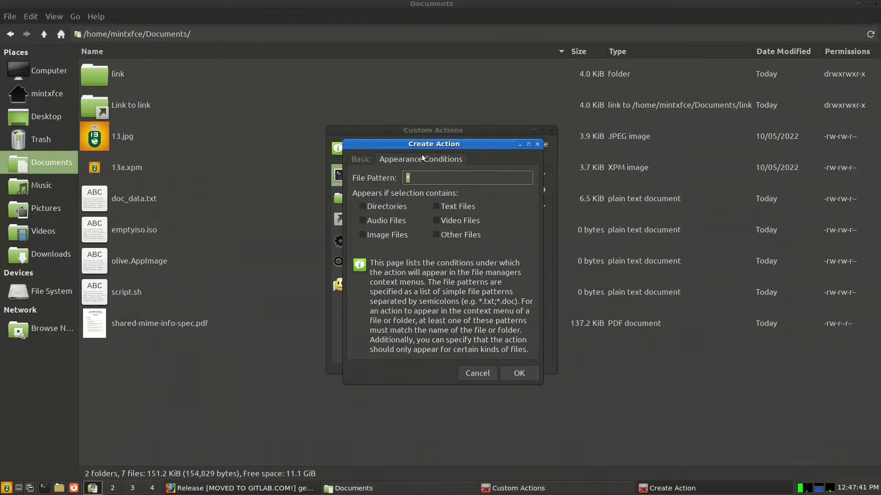
{"action": "left_click", "coordinate": [434, 207]}
{"action": "key", "text": "BackSpace"}
{"action": "type", "text": "*"}
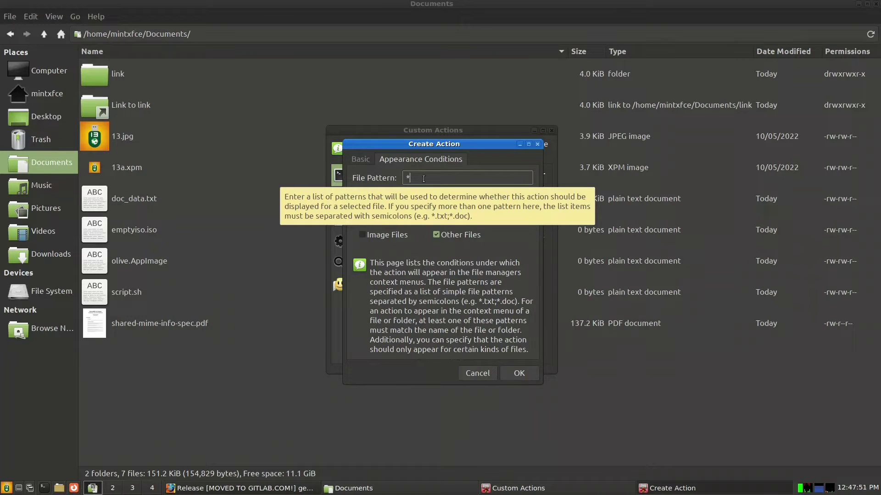
{"action": "type", "text": "."}
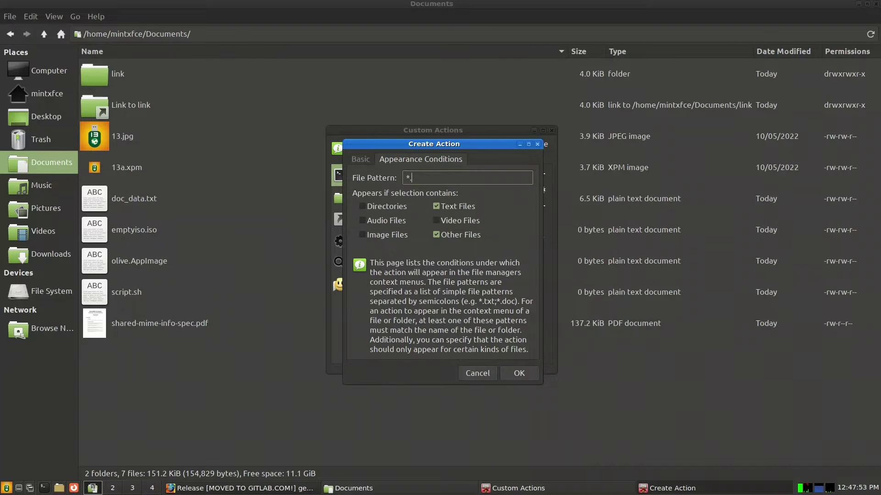
{"action": "type", "text": "sh;*.Appl"}
{"action": "type", "text": "mage"}
{"action": "left_click", "coordinate": [518, 373]}
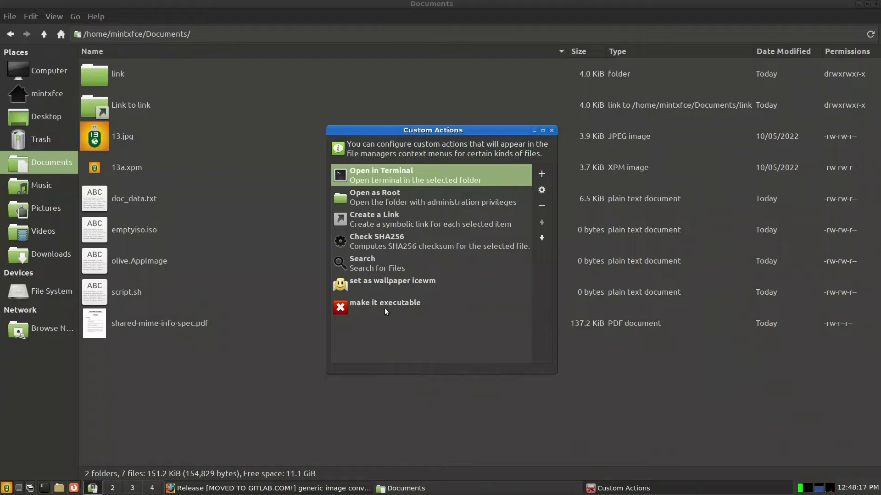
{"action": "left_click", "coordinate": [551, 130]}
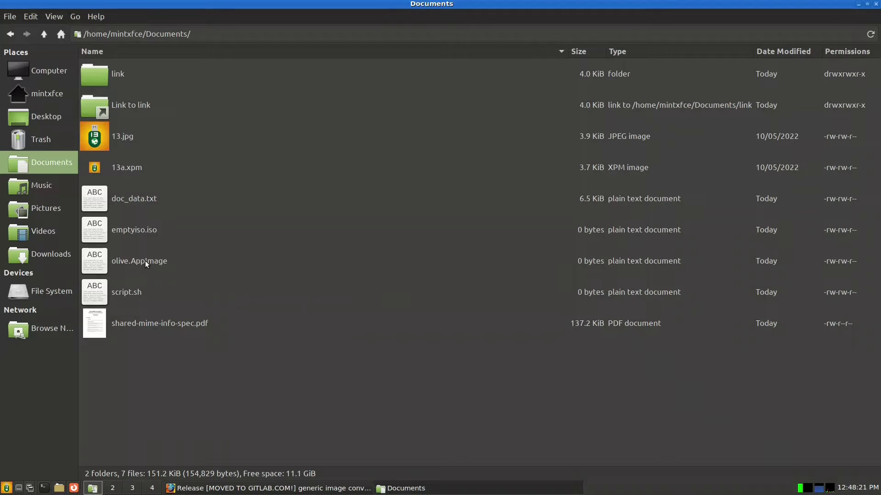
- Check whether make it executable is offered for emptyiso.iso without running any action
{"action": "left_click", "coordinate": [132, 227]}
{"action": "right_click", "coordinate": [132, 227]}
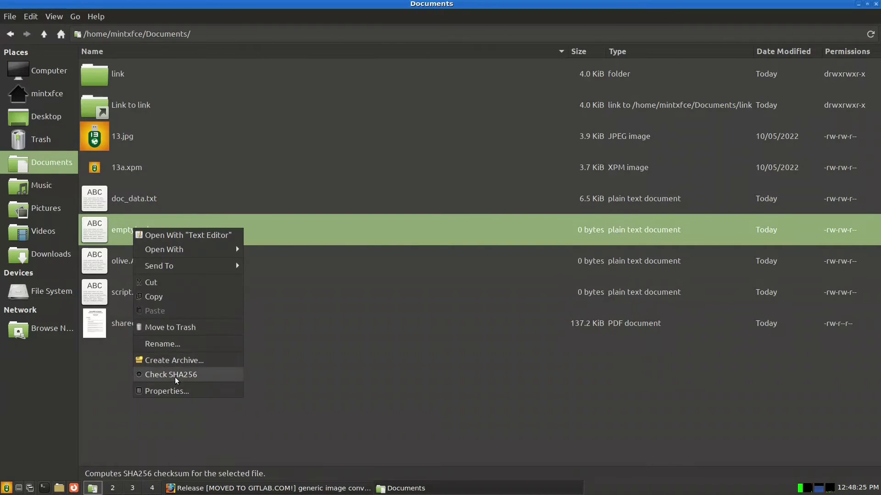
{"action": "left_click", "coordinate": [237, 360]}
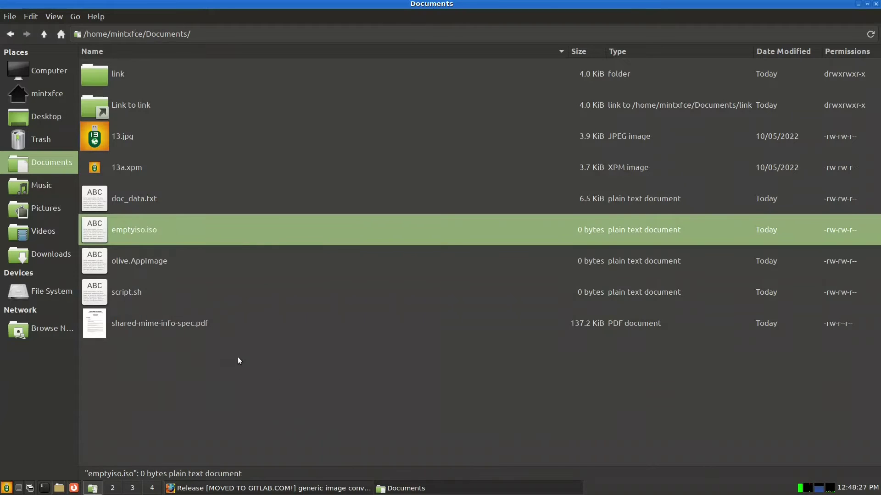
- Run the make it executable custom action on olive.AppImage
{"action": "left_click", "coordinate": [136, 264]}
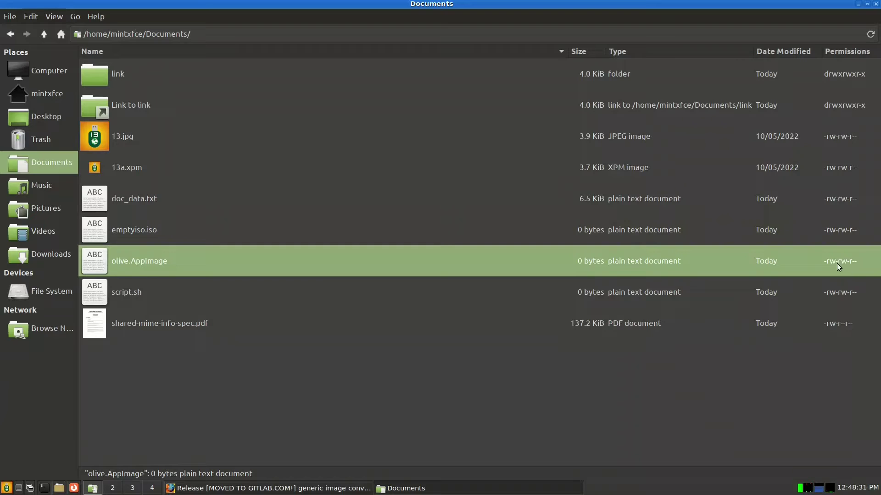
{"action": "right_click", "coordinate": [148, 259]}
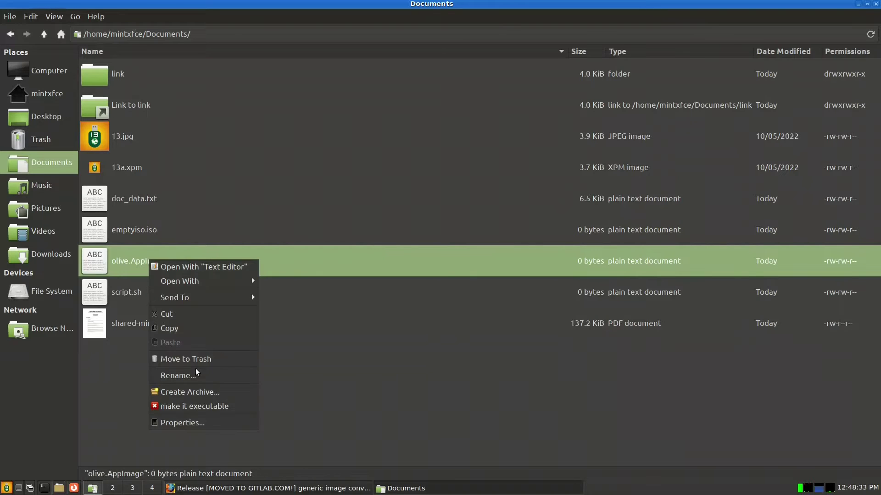
{"action": "left_click", "coordinate": [213, 407]}
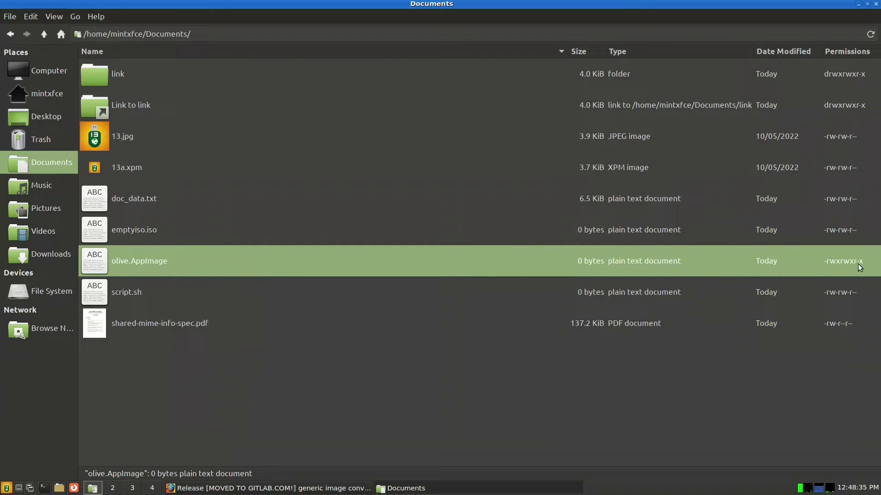
- Run the make it executable custom action on script.sh, and select olive.AppImage to compare permissions
{"action": "left_click", "coordinate": [155, 295]}
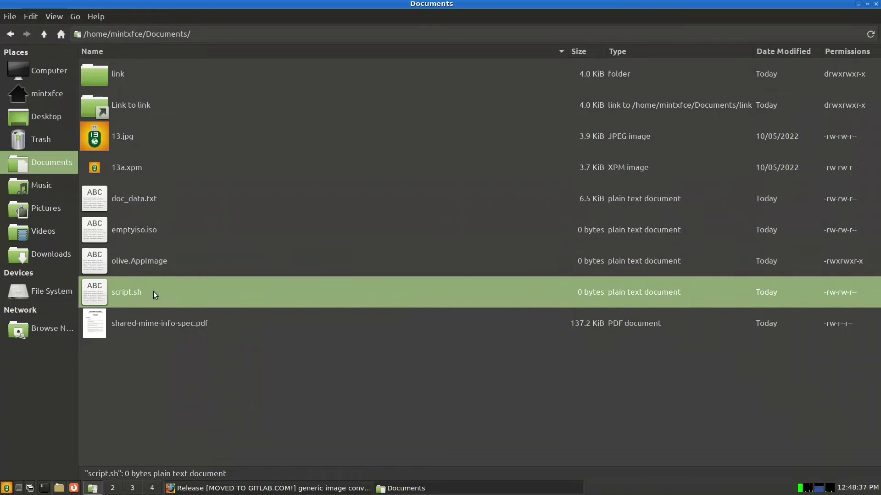
{"action": "right_click", "coordinate": [137, 298]}
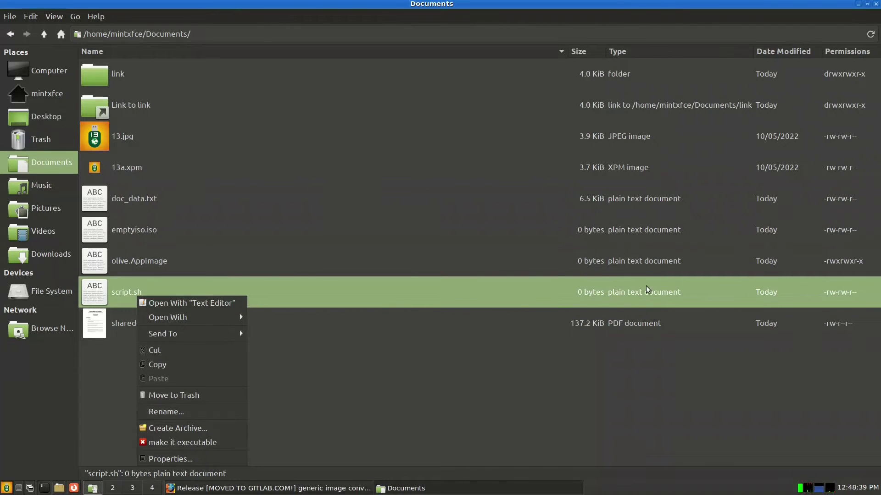
{"action": "left_click", "coordinate": [188, 442]}
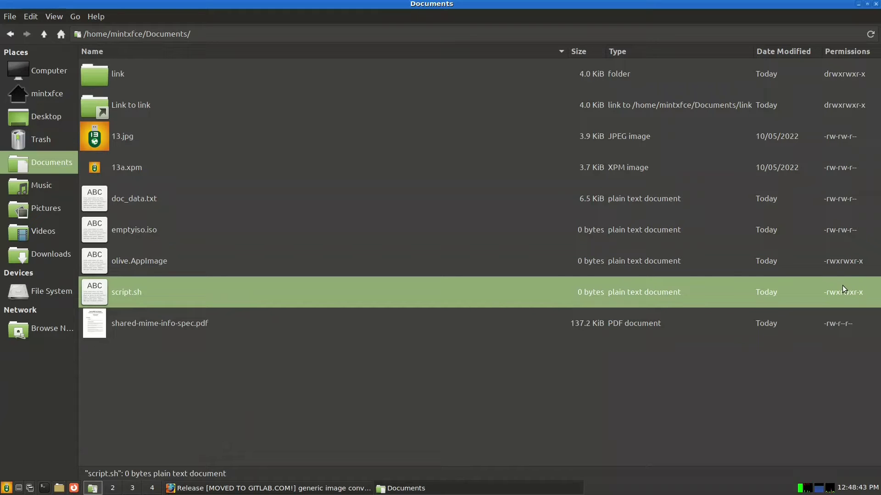
{"action": "left_click", "coordinate": [842, 272]}
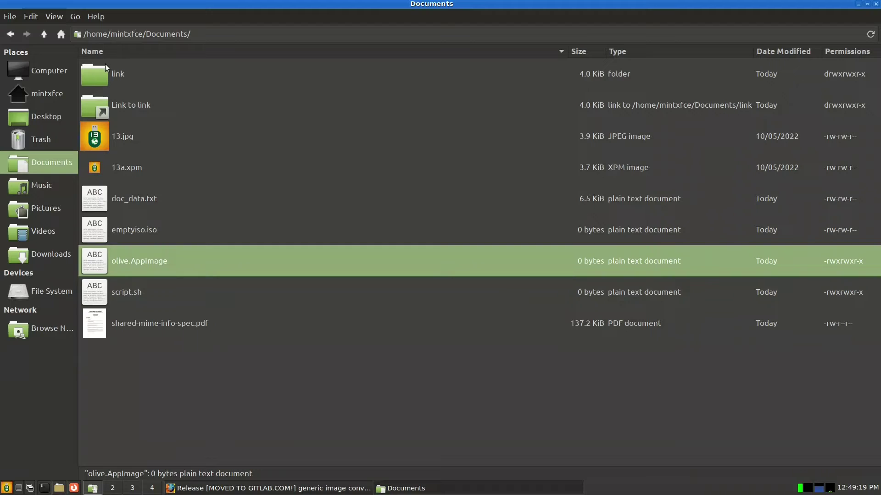
- Create another custom action named make personal directory tree
{"action": "left_click", "coordinate": [34, 18]}
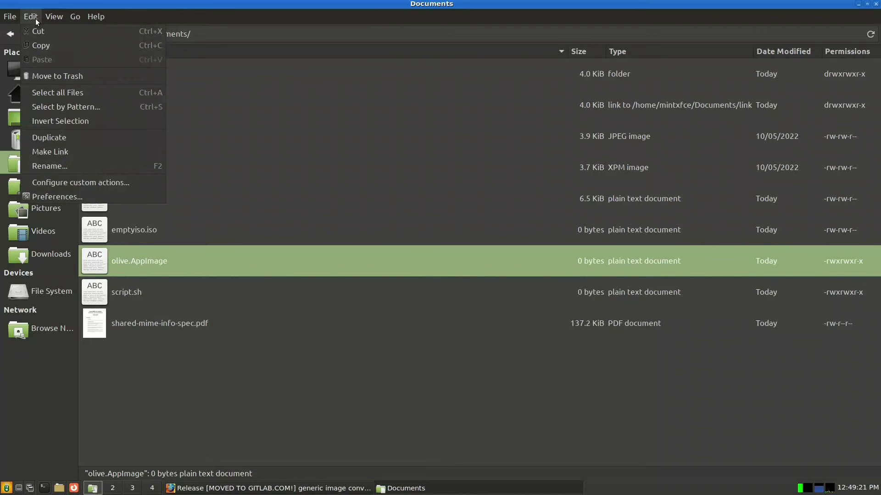
{"action": "left_click", "coordinate": [93, 183]}
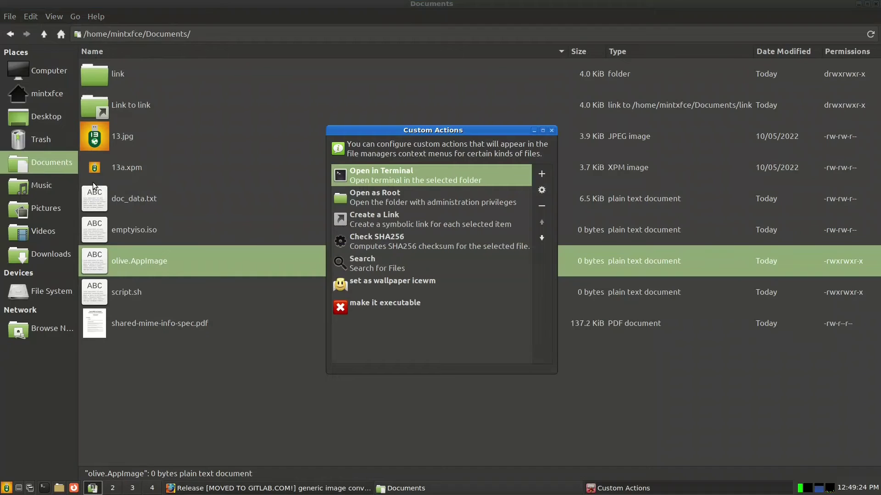
{"action": "left_click", "coordinate": [541, 175]}
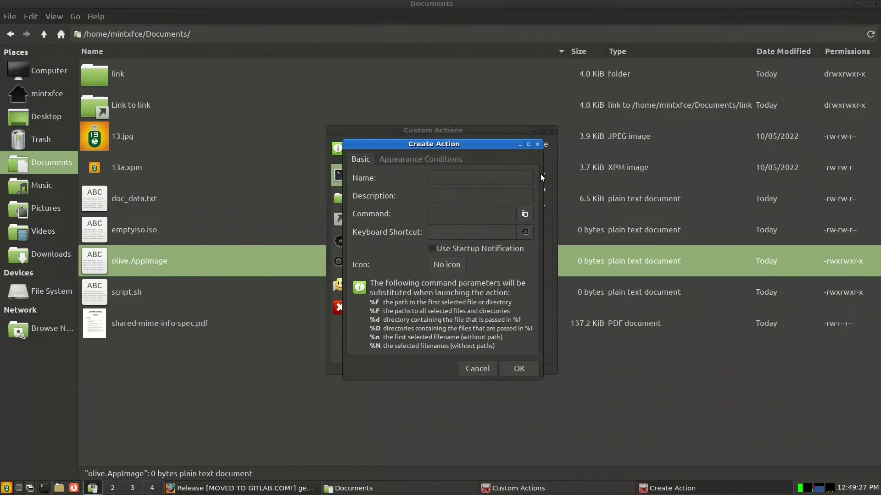
{"action": "left_click", "coordinate": [439, 178]}
{"action": "type", "text": "make pe"}
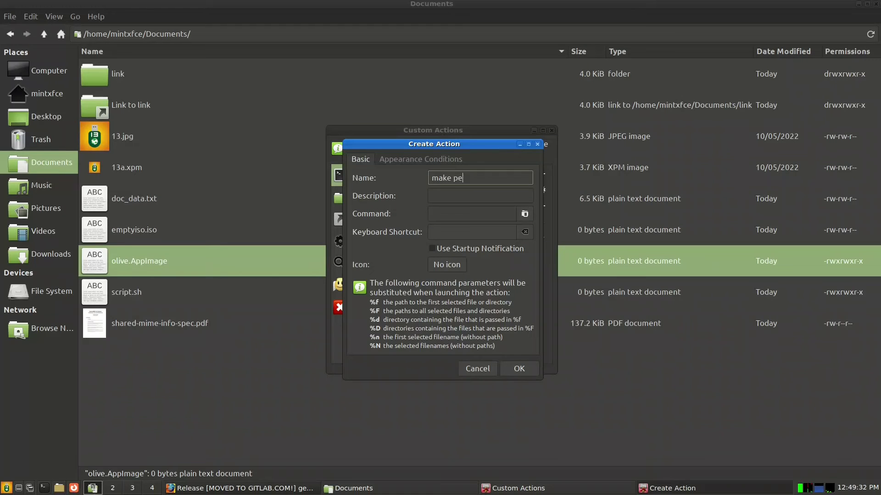
{"action": "type", "text": "rsonal directory tree"}
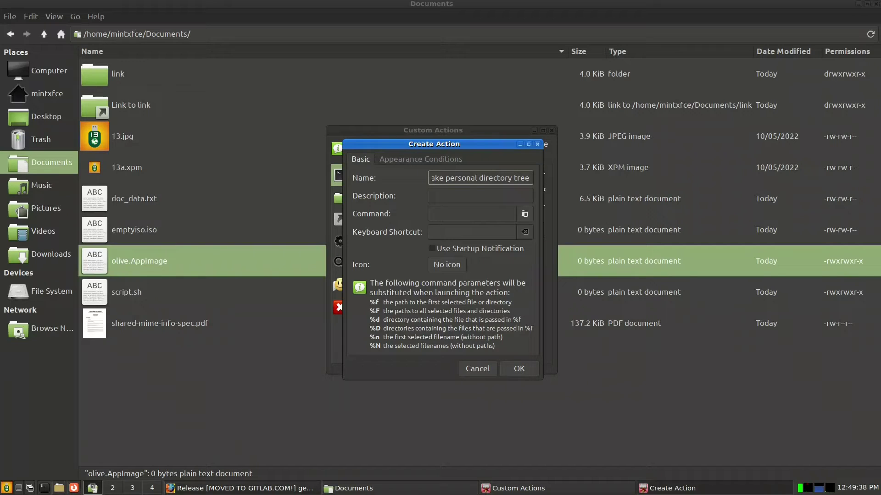
- Set the new action's command to bash -c "mkdir -p projects2022/week{1..52}"
{"action": "left_click", "coordinate": [446, 213]}
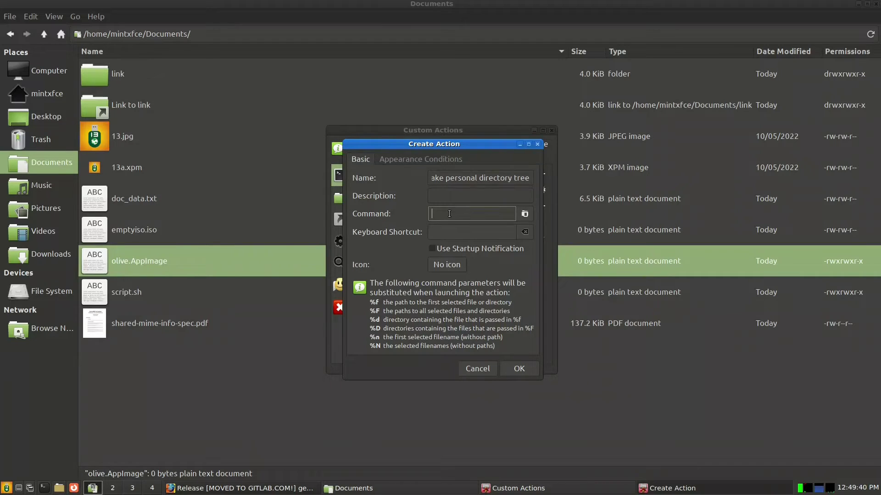
{"action": "type", "text": "bash -c"}
{"action": "type", "text": "\"mkdir "}
{"action": "type", "text": "-p"}
{"action": "type", "text": "projects2022"}
{"action": "type", "text": "/week{1..52"}
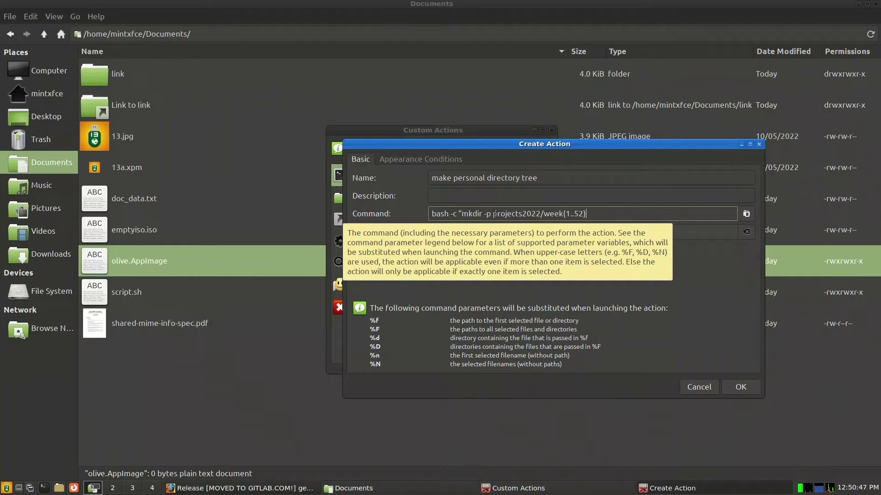
{"action": "left_click_drag", "start_coordinate": [494, 214], "coordinate": [539, 213]}
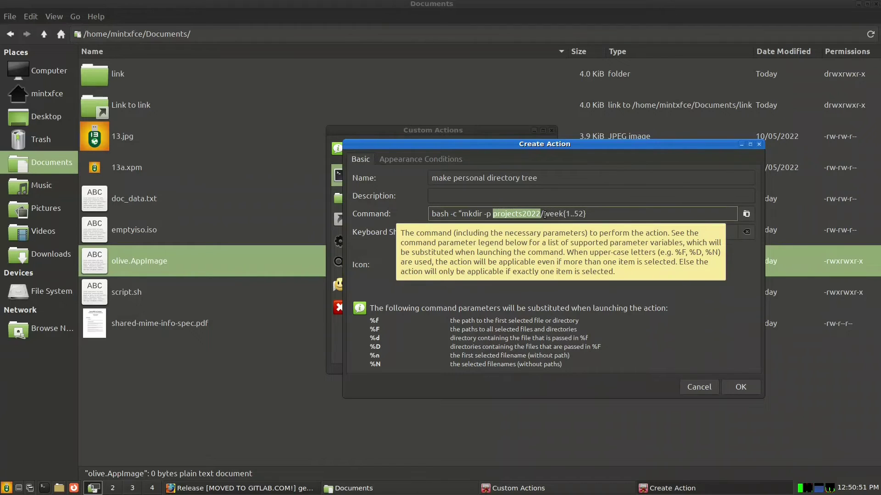
{"action": "left_click", "coordinate": [545, 214]}
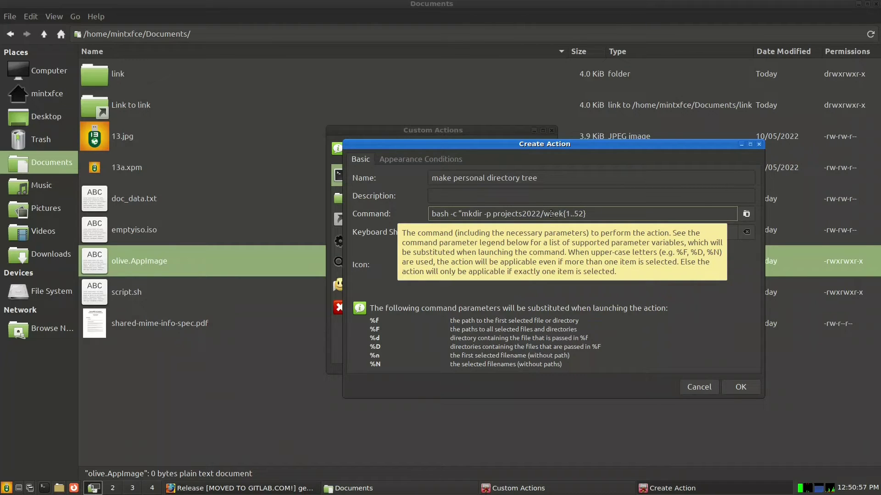
{"action": "left_click", "coordinate": [594, 216]}
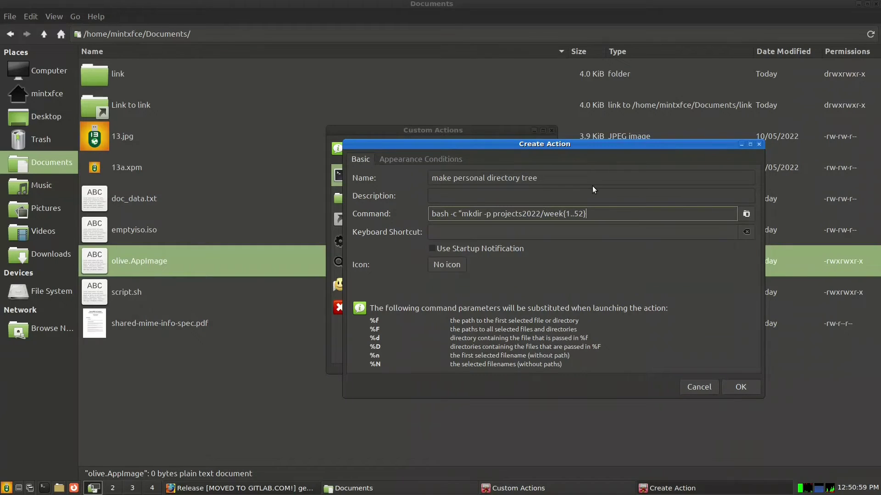
{"action": "type", "text": "\""}
- Search the icons for "fil" and assign system-file-manager-app as the directory tree action's icon
{"action": "left_click", "coordinate": [440, 265]}
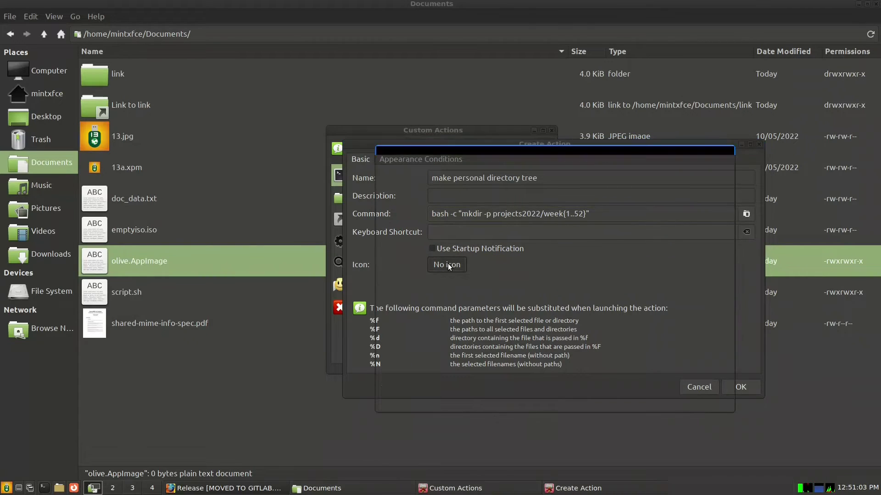
{"action": "type", "text": "fil"}
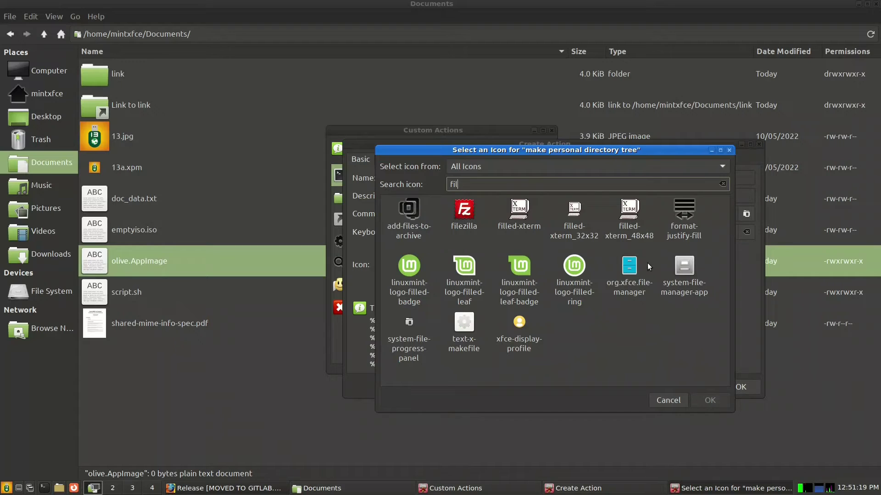
{"action": "left_click", "coordinate": [673, 288]}
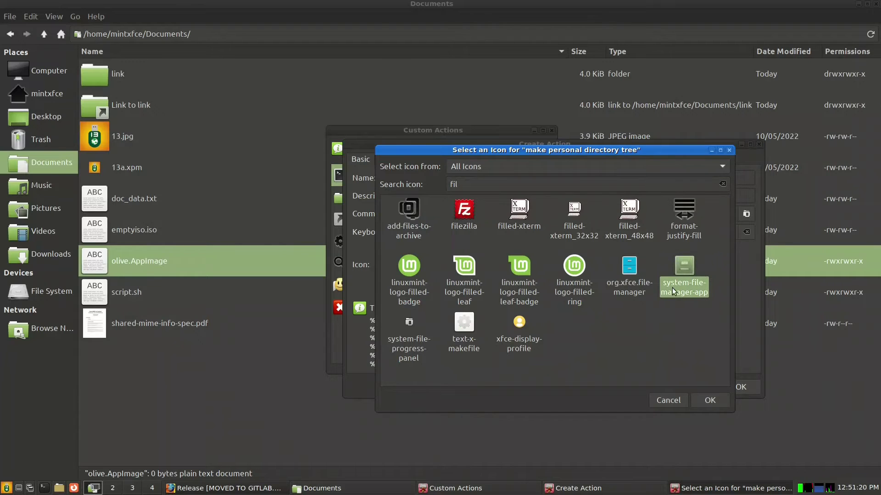
{"action": "left_click", "coordinate": [711, 396]}
- Make the directory tree action appear for directories only, save it, and close the custom actions manager
{"action": "left_click", "coordinate": [420, 159]}
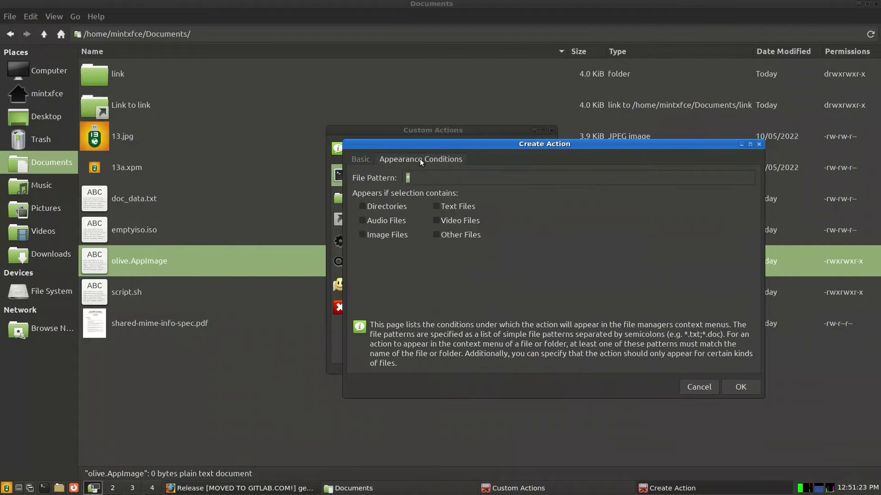
{"action": "left_click", "coordinate": [364, 206]}
{"action": "left_click", "coordinate": [750, 386]}
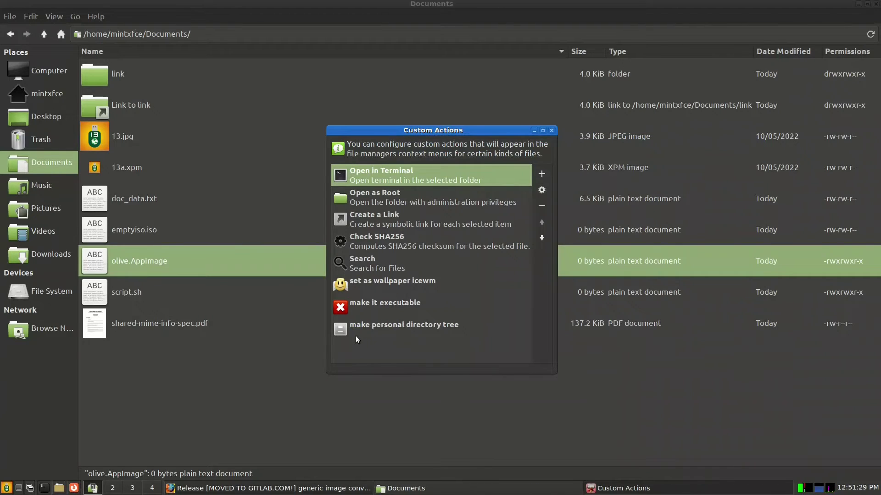
{"action": "left_click", "coordinate": [552, 131]}
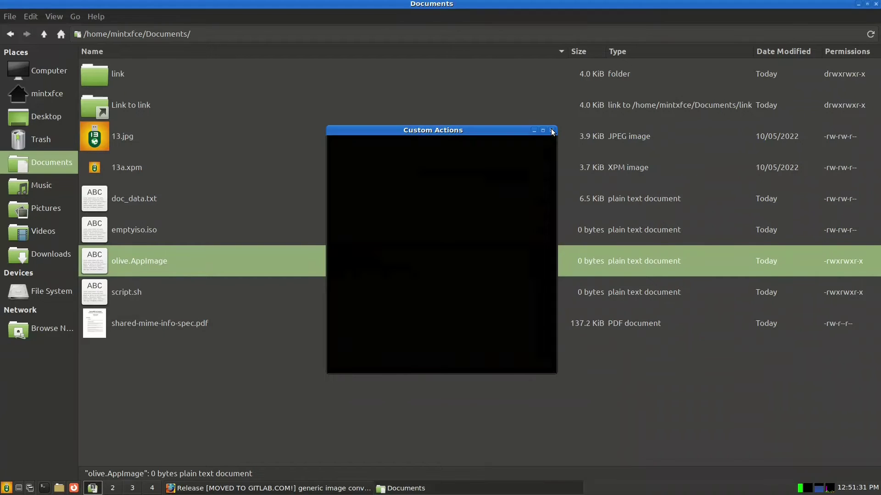
- Run the make personal directory tree custom action on the current Documents folder
{"action": "left_click", "coordinate": [167, 381]}
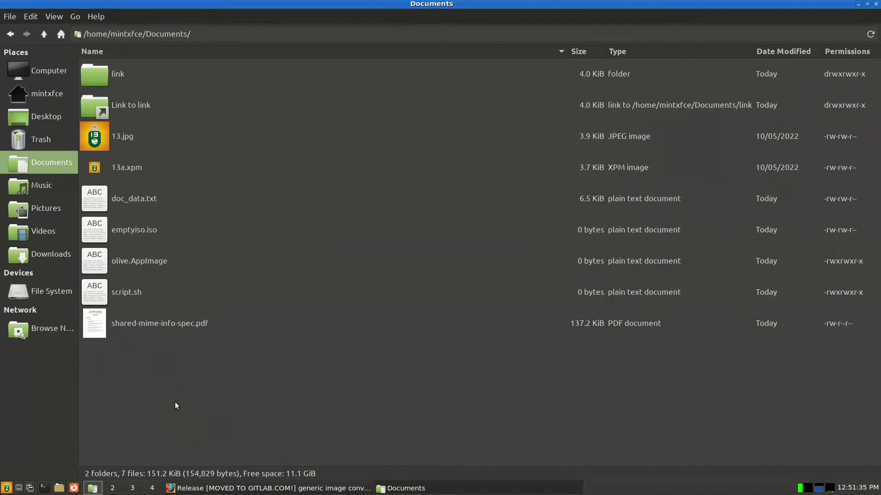
{"action": "right_click", "coordinate": [187, 376]}
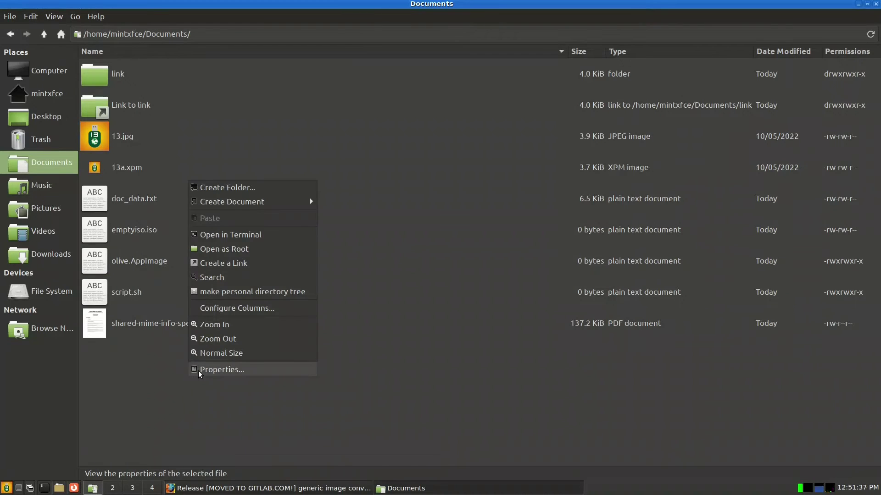
{"action": "left_click", "coordinate": [297, 292]}
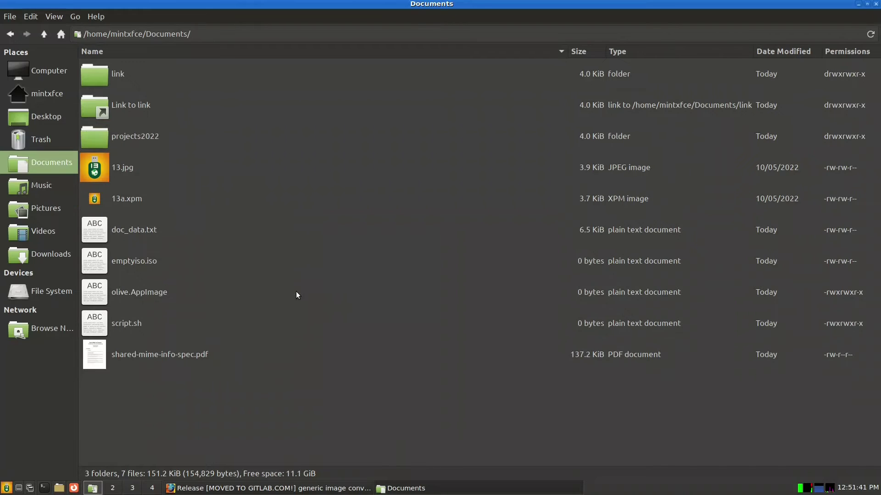
- Examine the week folders inside projects2022, and return to the Documents folder
{"action": "double_click", "coordinate": [115, 136]}
{"action": "scroll", "coordinate": [149, 226], "scroll_direction": "down", "scroll_amount": 3}
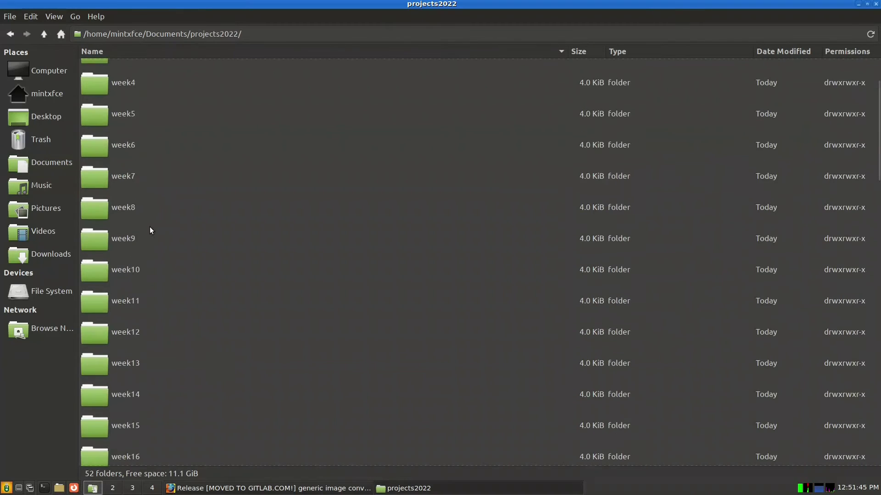
{"action": "scroll", "coordinate": [150, 229], "scroll_direction": "down", "scroll_amount": 9}
{"action": "scroll", "coordinate": [150, 230], "scroll_direction": "up", "scroll_amount": 8}
{"action": "scroll", "coordinate": [152, 231], "scroll_direction": "down", "scroll_amount": 6}
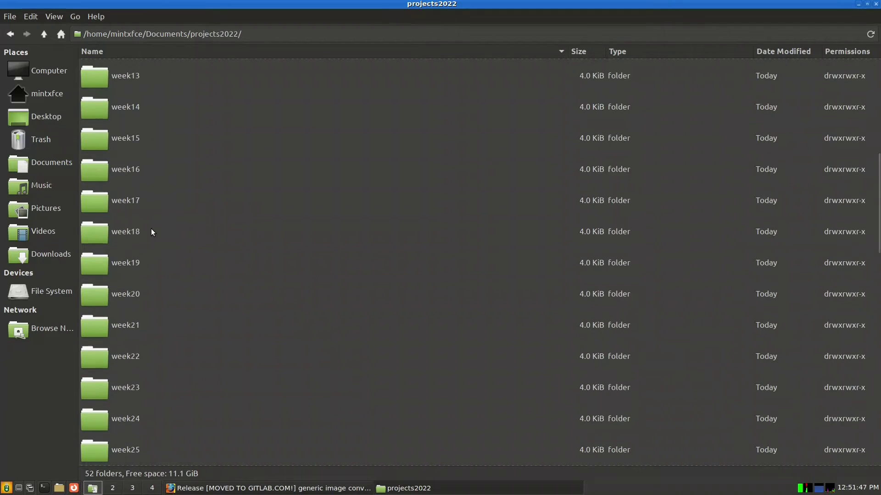
{"action": "scroll", "coordinate": [152, 232], "scroll_direction": "up", "scroll_amount": 9}
{"action": "key", "text": "alt+Up"}
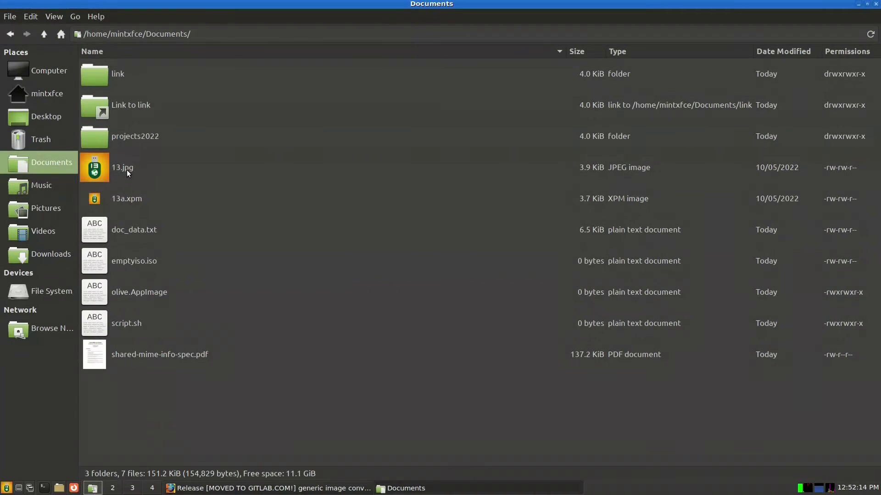
- Create a custom action named convert jpg to png with the command convert %f %f.png and a picture icon
{"action": "left_click", "coordinate": [126, 166]}
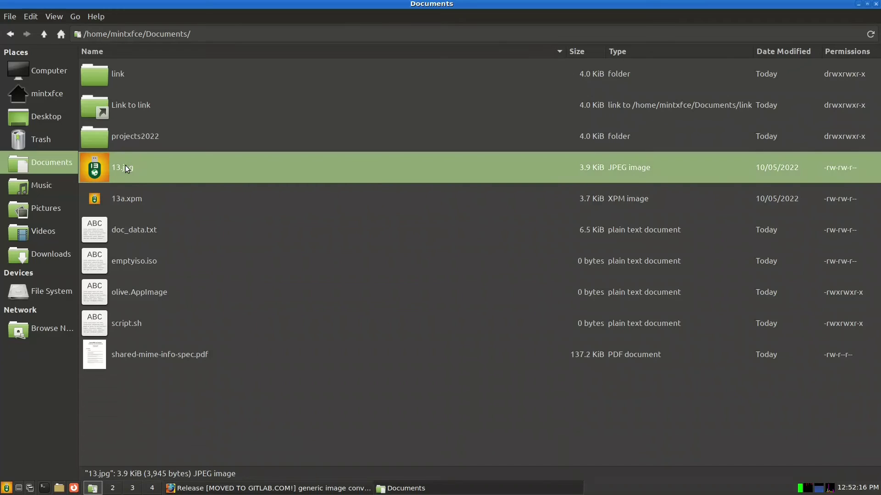
{"action": "left_click", "coordinate": [175, 383]}
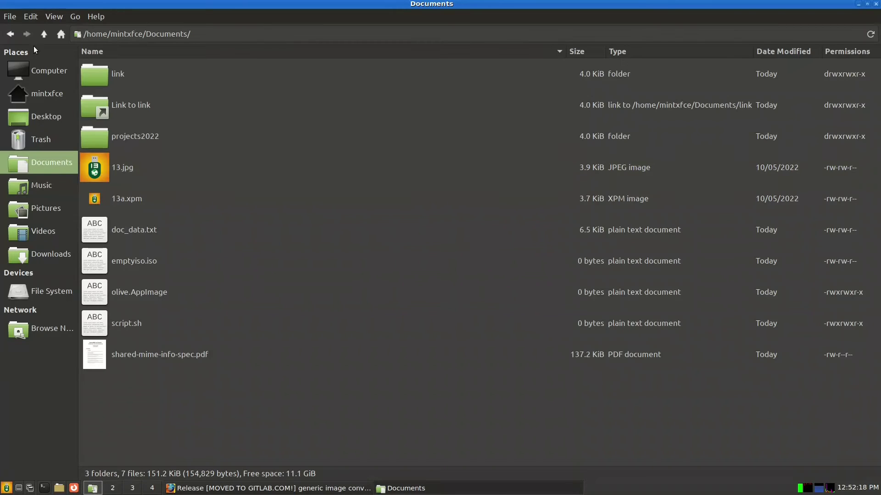
{"action": "left_click", "coordinate": [29, 17]}
{"action": "left_click", "coordinate": [74, 179]}
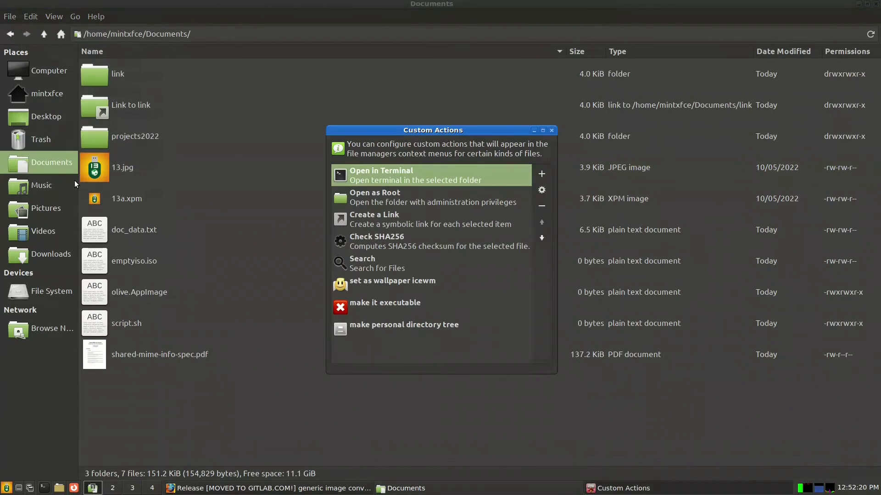
{"action": "left_click", "coordinate": [541, 174]}
{"action": "type", "text": "onvert"}
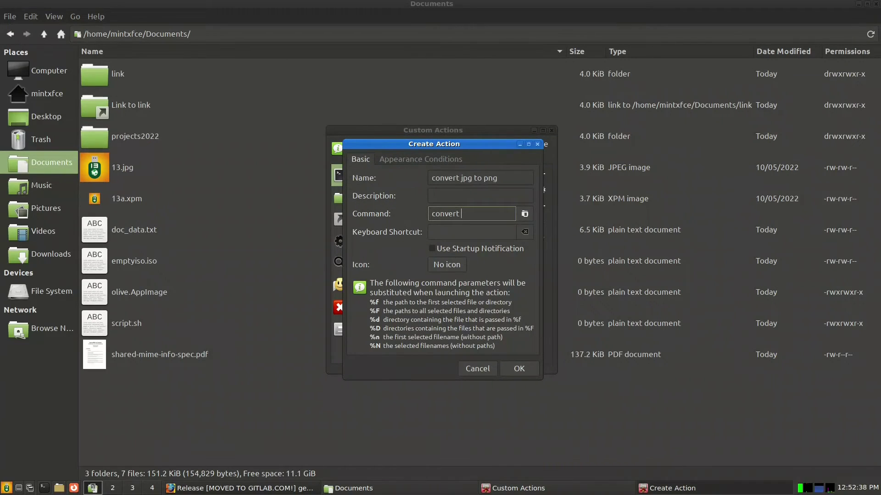
{"action": "type", "text": " %f %f.png"}
{"action": "left_click", "coordinate": [464, 230]}
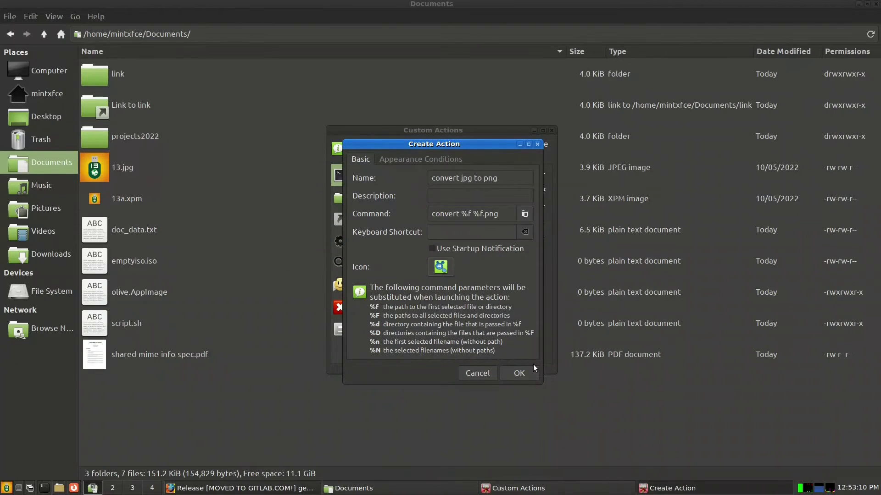
- Limit the conversion action to the pattern *.jpg and every file type except directories, save it, and close the custom actions manager
{"action": "left_click", "coordinate": [398, 157]}
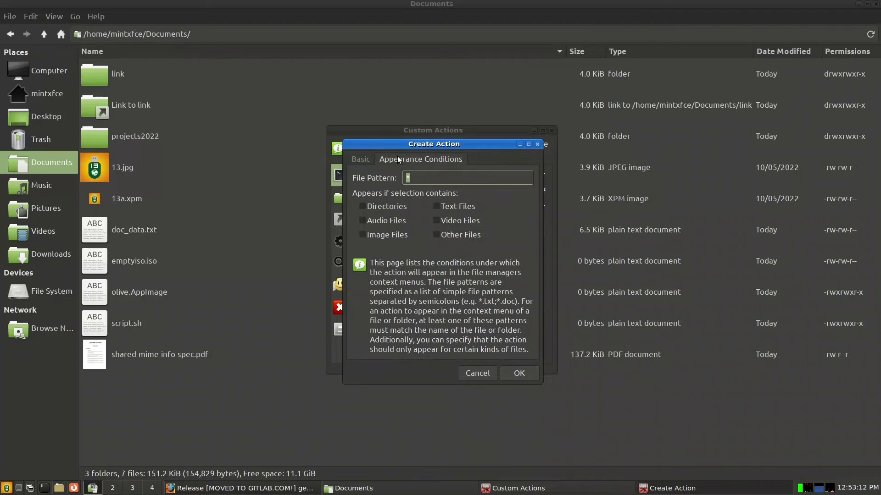
{"action": "left_click", "coordinate": [408, 178]}
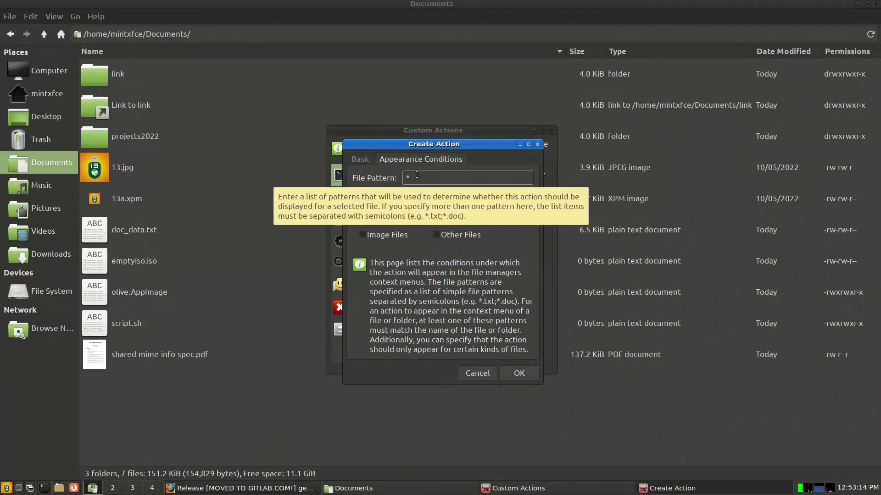
{"action": "type", "text": ".jpg"}
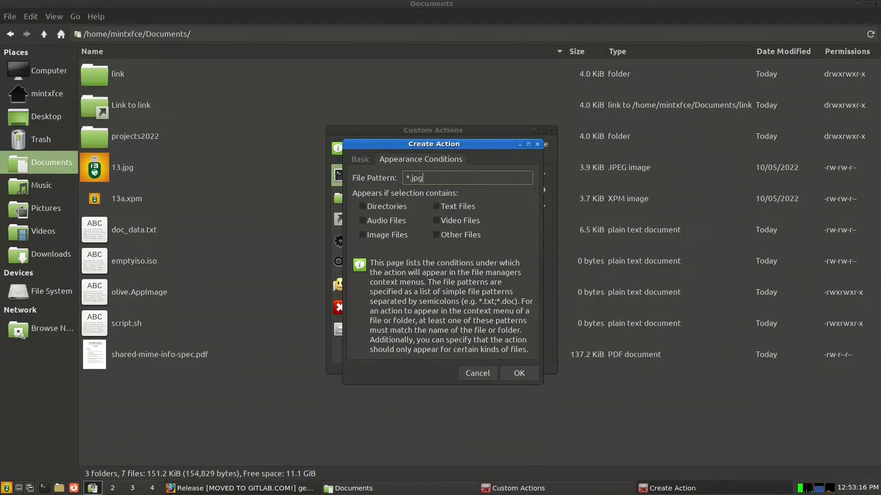
{"action": "left_click", "coordinate": [362, 235]}
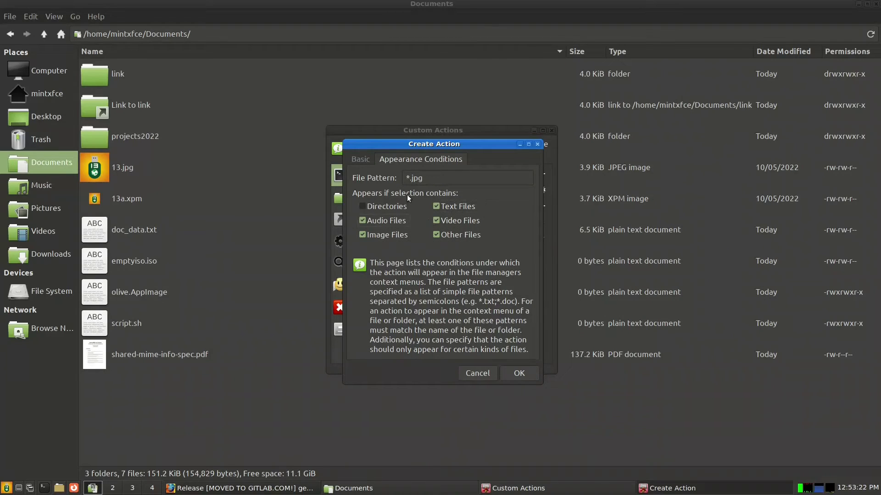
{"action": "left_click", "coordinate": [527, 373]}
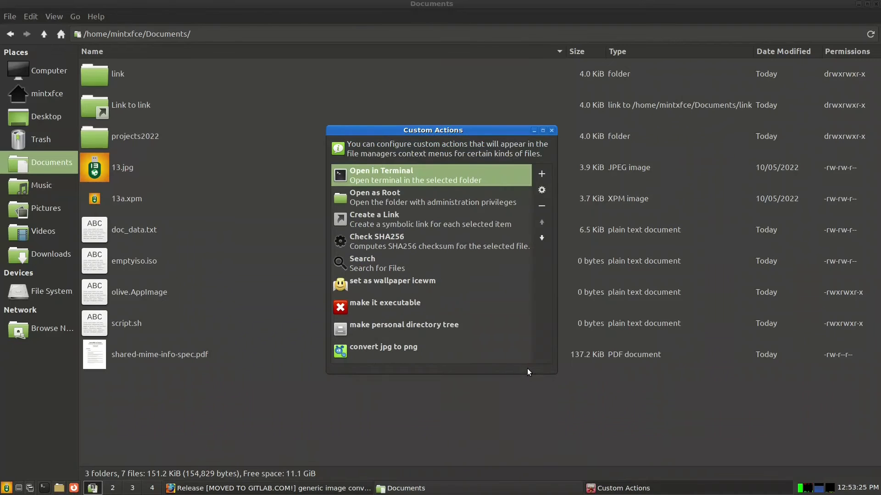
{"action": "left_click", "coordinate": [552, 130]}
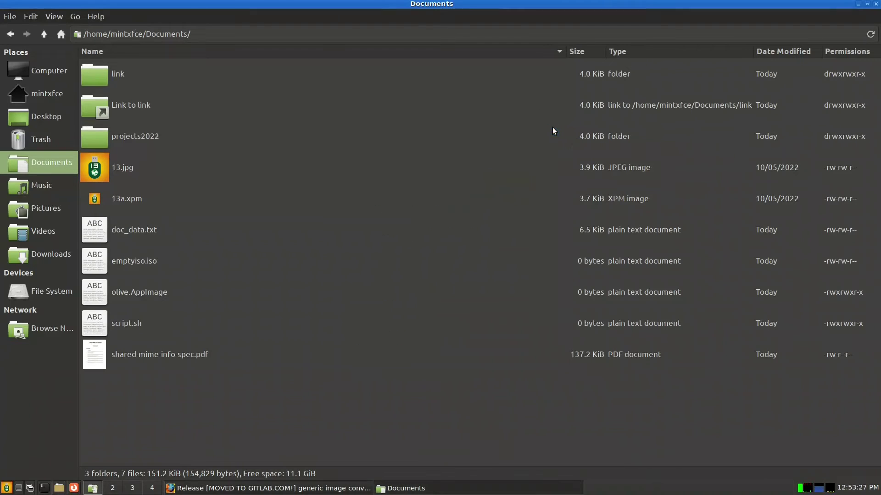
- Check whether convert jpg to png is offered for 13a.xpm without running any action
{"action": "left_click", "coordinate": [128, 198]}
{"action": "right_click", "coordinate": [128, 198]}
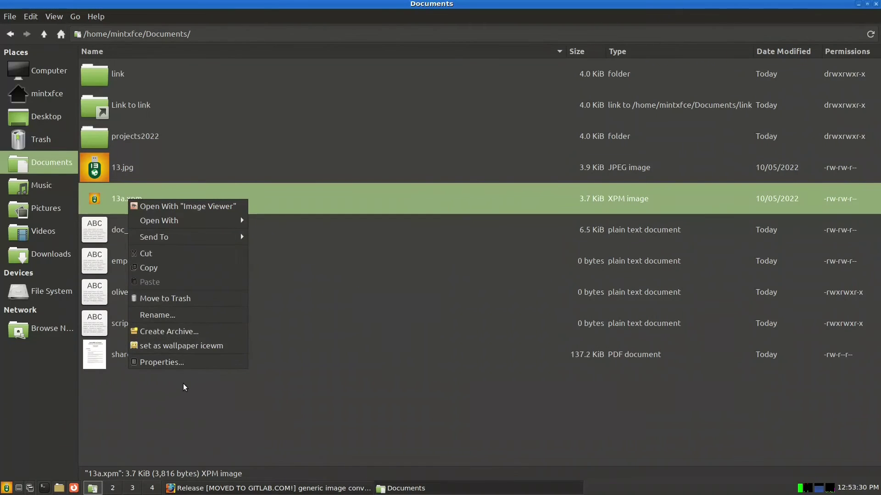
{"action": "left_click", "coordinate": [200, 407]}
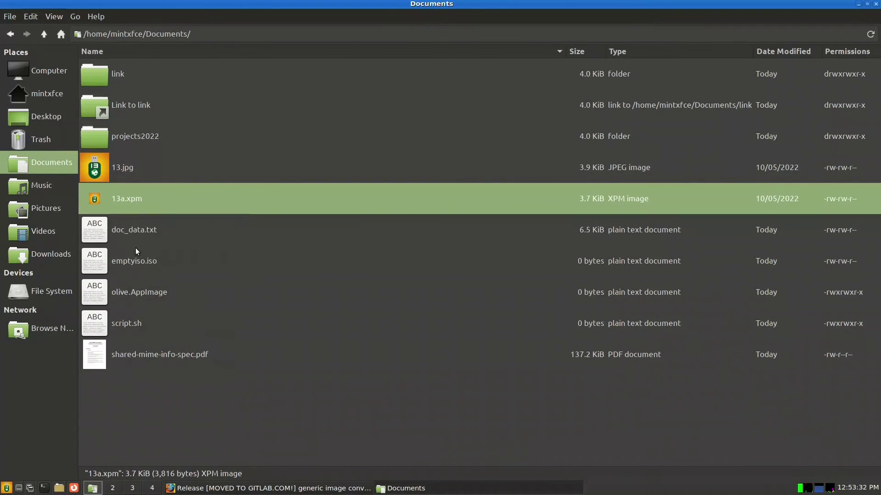
- Run the convert jpg to png custom action on 13.jpg
{"action": "left_click", "coordinate": [125, 166]}
{"action": "right_click", "coordinate": [126, 166]}
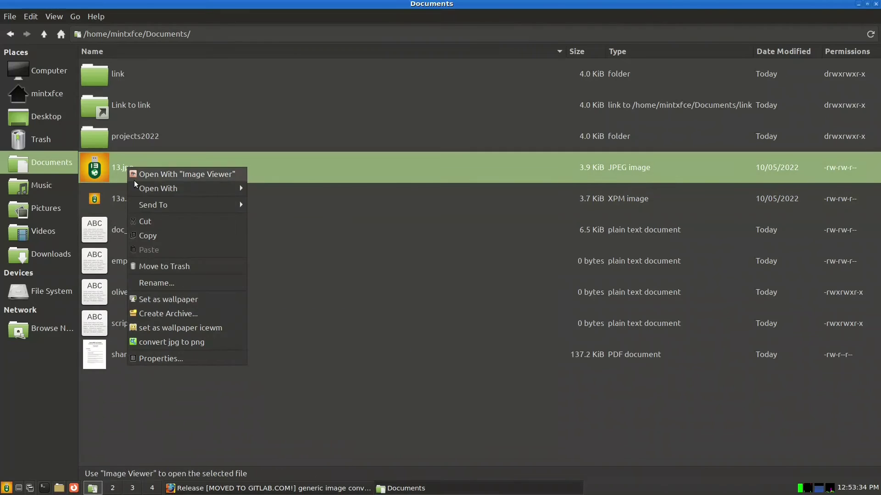
{"action": "left_click", "coordinate": [202, 342]}
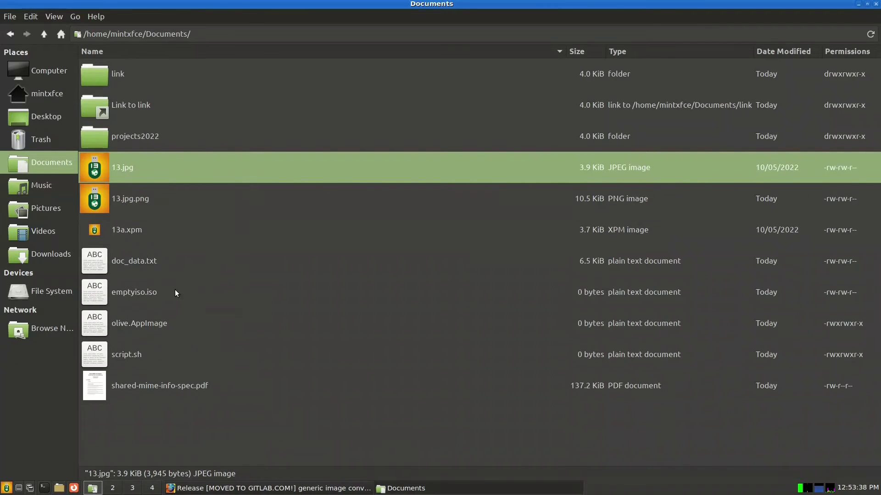
- Compare the type and size of 13.jpg.png with the original 13.jpg
{"action": "left_click", "coordinate": [136, 203]}
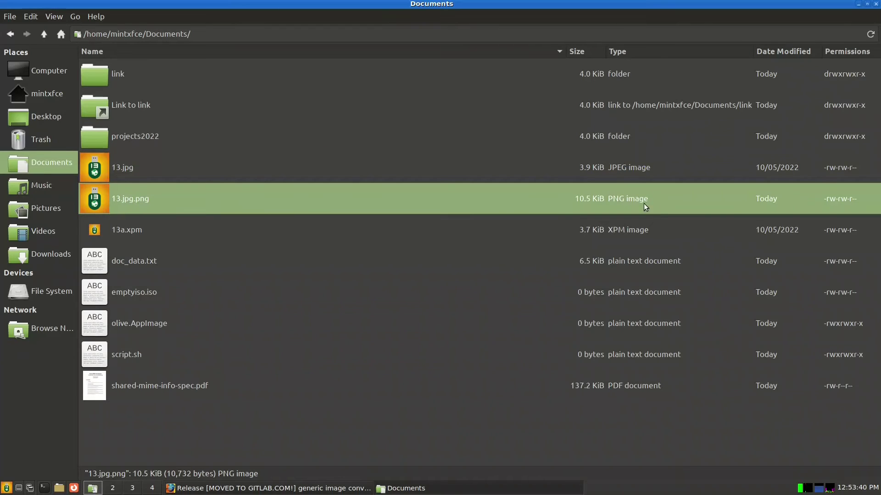
{"action": "left_click", "coordinate": [117, 165]}
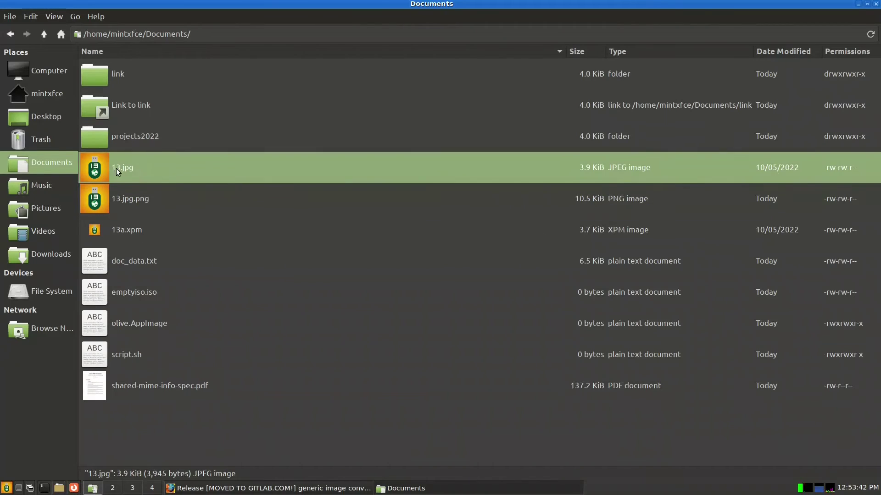
{"action": "left_click", "coordinate": [116, 201]}
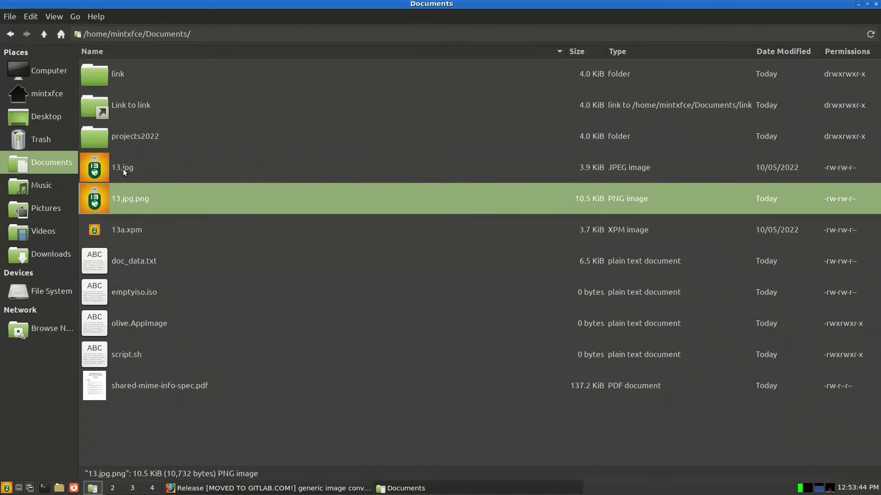
- Create a custom action named break pdf that runs the command pdftk %f burst
{"action": "left_click", "coordinate": [184, 389]}
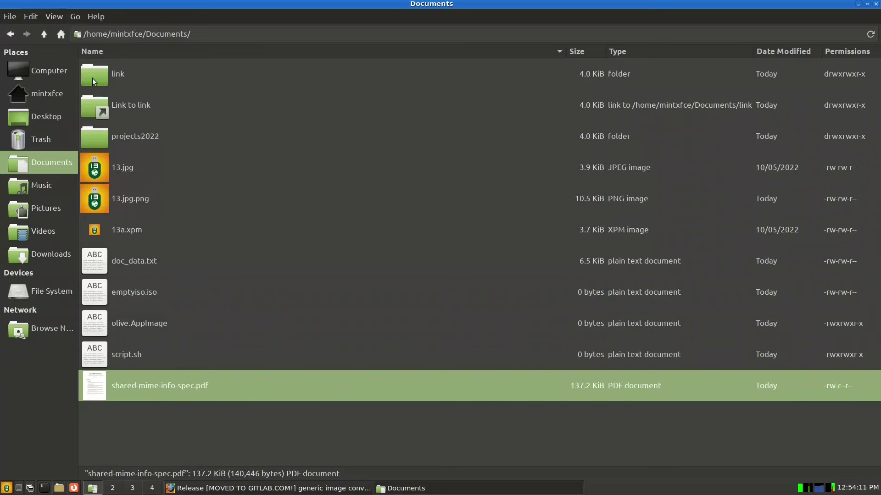
{"action": "left_click", "coordinate": [38, 20]}
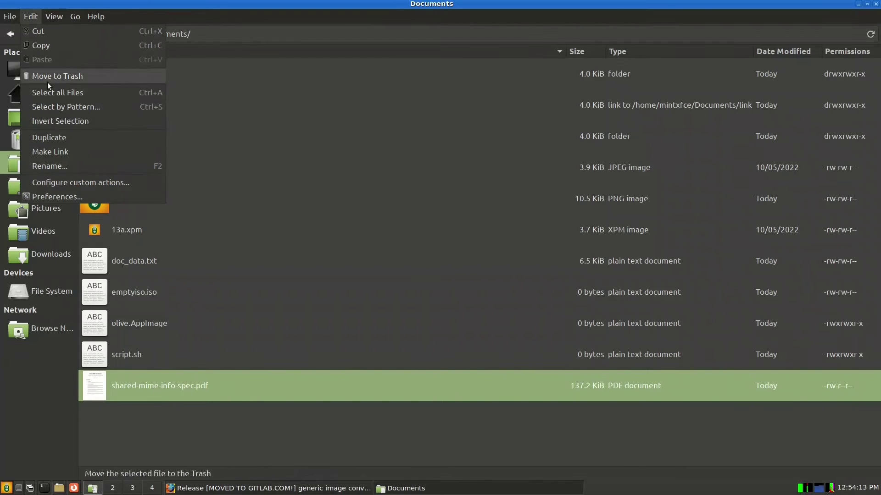
{"action": "left_click", "coordinate": [67, 182]}
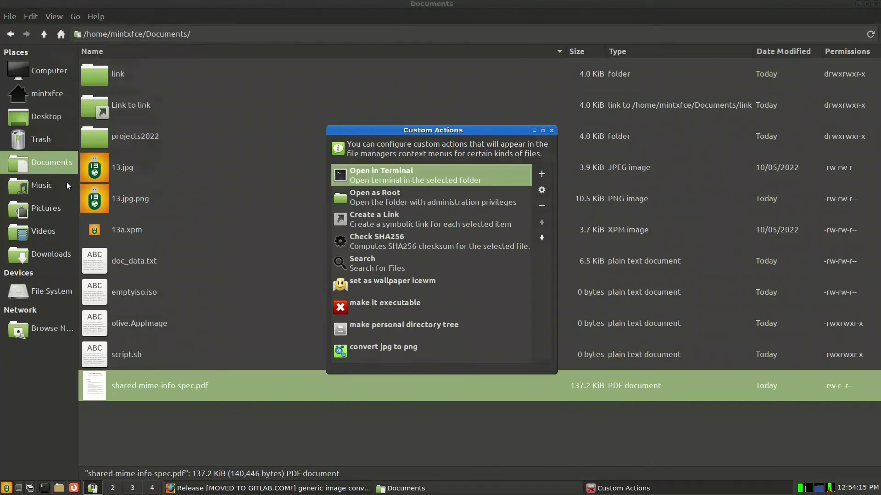
{"action": "left_click", "coordinate": [540, 173]}
{"action": "left_click", "coordinate": [447, 177]}
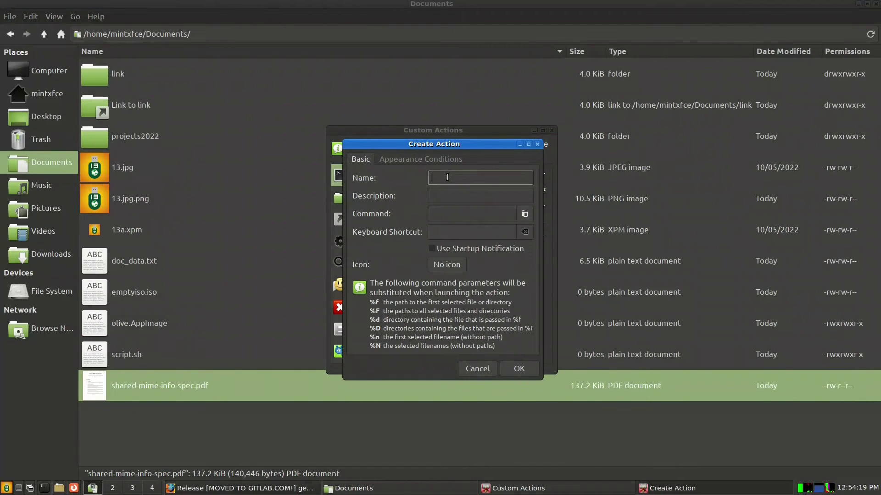
{"action": "type", "text": "break pdf"}
{"action": "left_click", "coordinate": [447, 215]}
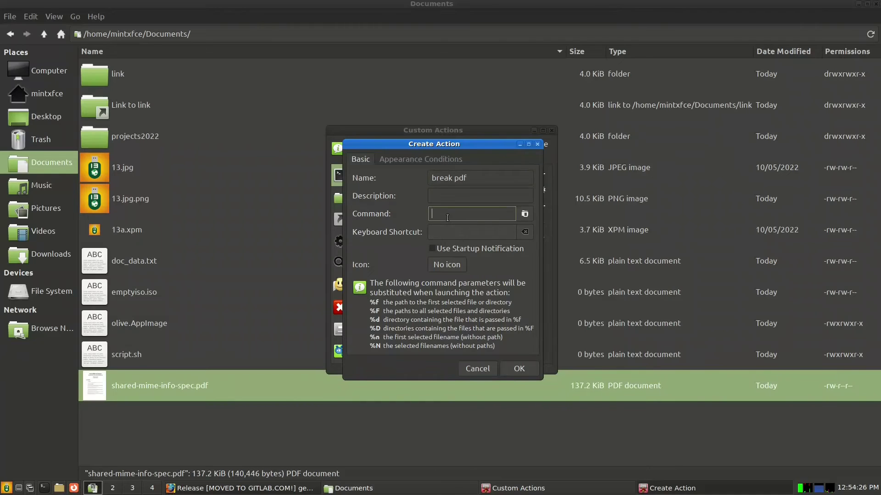
{"action": "type", "text": "pdftk %"}
{"action": "type", "text": "f bur"}
{"action": "type", "text": "st"}
- Limit the break pdf action to the pattern *.pdf and every file type except directories, save it, and close the custom actions manager
{"action": "left_click", "coordinate": [394, 157]}
{"action": "left_click", "coordinate": [428, 178]}
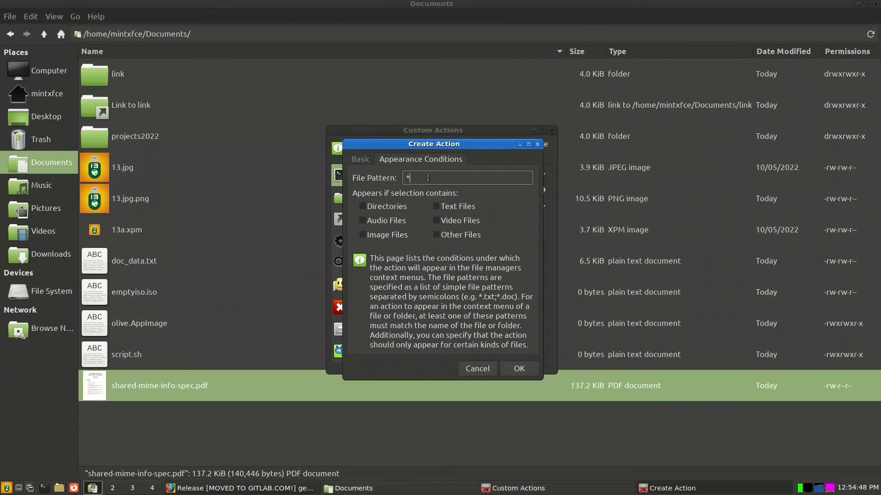
{"action": "type", "text": ".pdf"}
{"action": "left_click", "coordinate": [437, 207]}
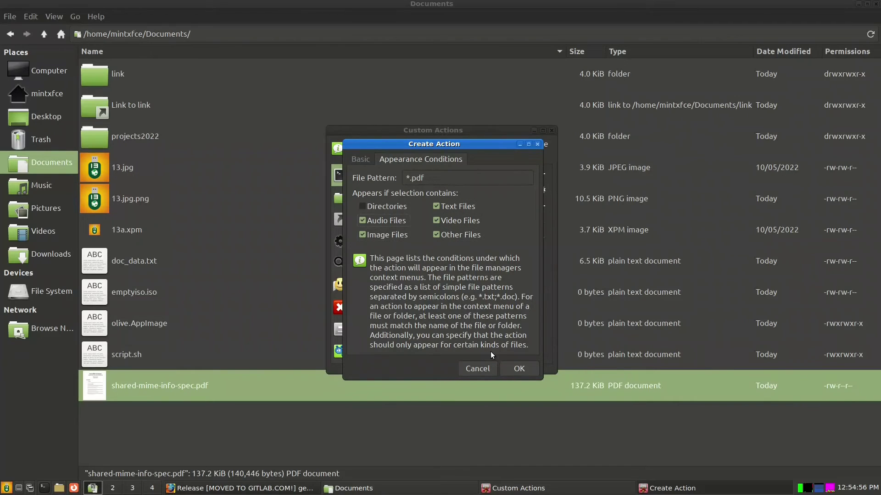
{"action": "left_click", "coordinate": [507, 362]}
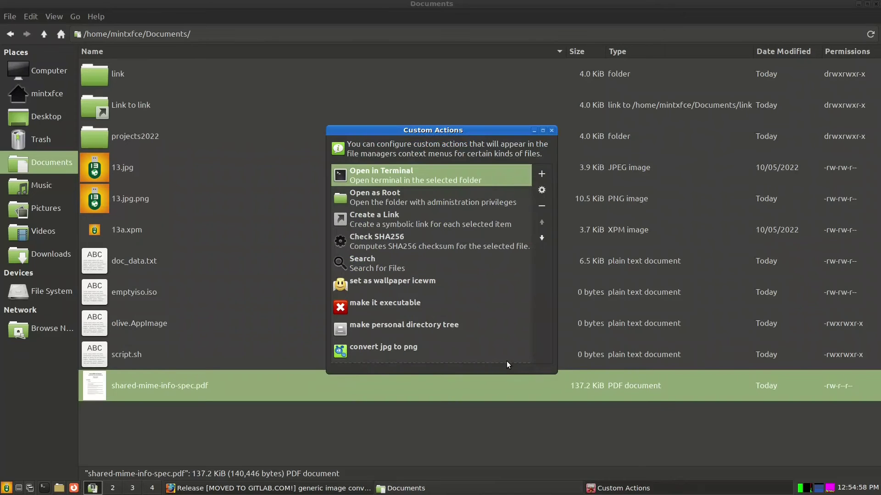
{"action": "left_click", "coordinate": [551, 131]}
- Check the actions offered for script.sh, and run the break pdf custom action on shared-mime-info-spec.pdf
{"action": "left_click", "coordinate": [132, 356]}
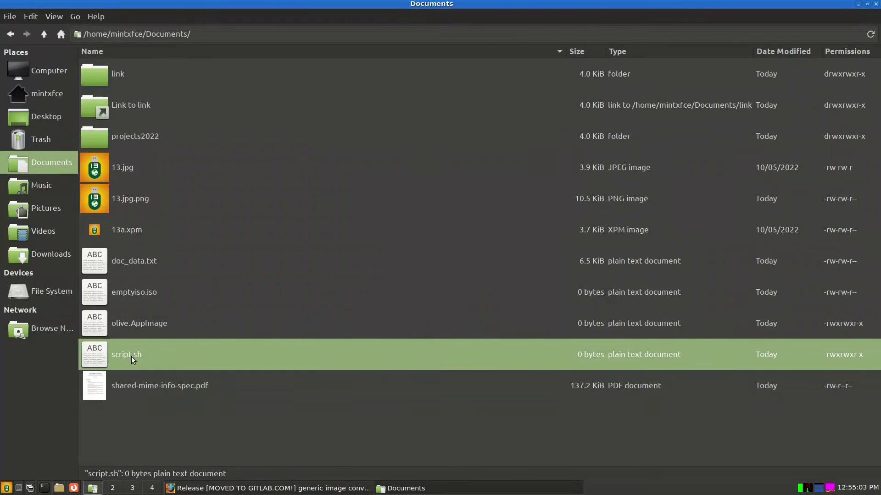
{"action": "right_click", "coordinate": [131, 356]}
{"action": "left_click", "coordinate": [160, 385]}
{"action": "right_click", "coordinate": [160, 383]}
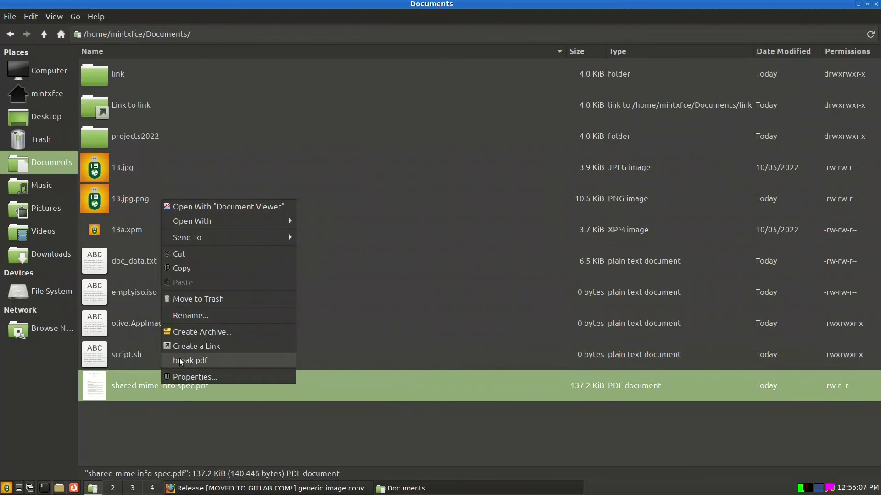
{"action": "left_click", "coordinate": [208, 360]}
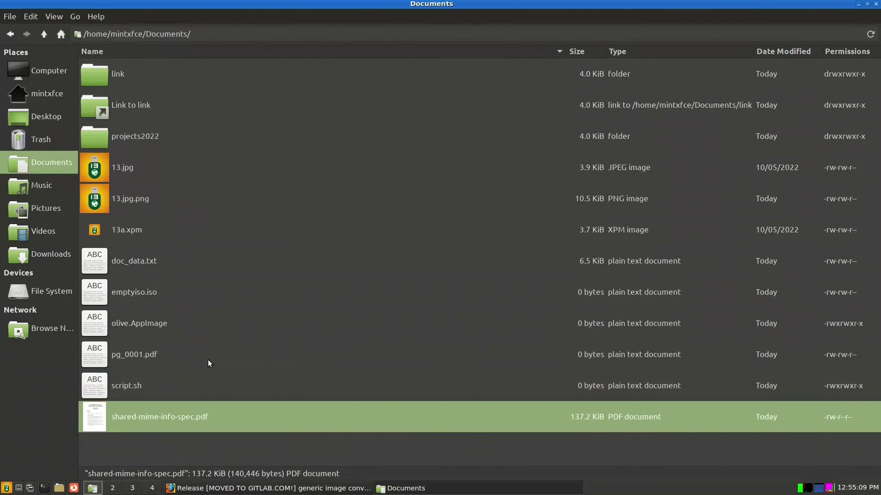
- Look through the generated single-page PDFs and delete pg_0001.pdf through pg_0017.pdf from Documents
{"action": "scroll", "coordinate": [208, 359], "scroll_direction": "down", "scroll_amount": 2}
{"action": "scroll", "coordinate": [208, 360], "scroll_direction": "down", "scroll_amount": 5}
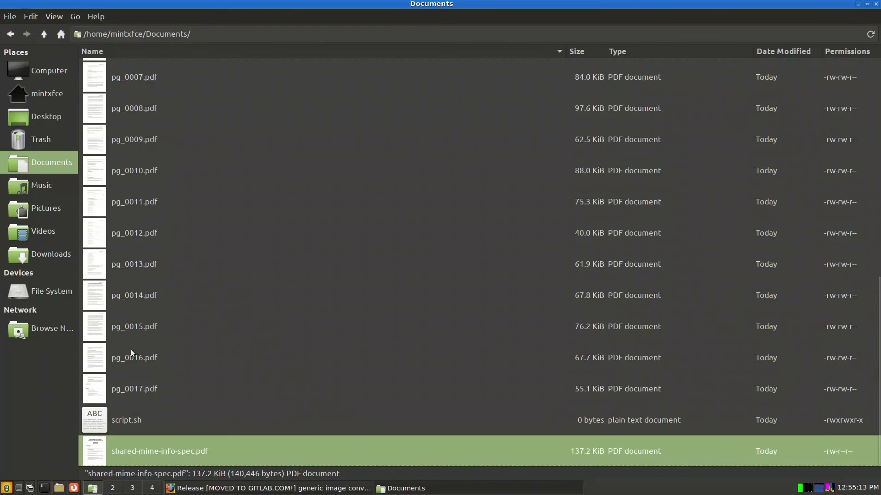
{"action": "scroll", "coordinate": [150, 359], "scroll_direction": "up", "scroll_amount": 5}
{"action": "left_click", "coordinate": [143, 270], "text": "shift"}
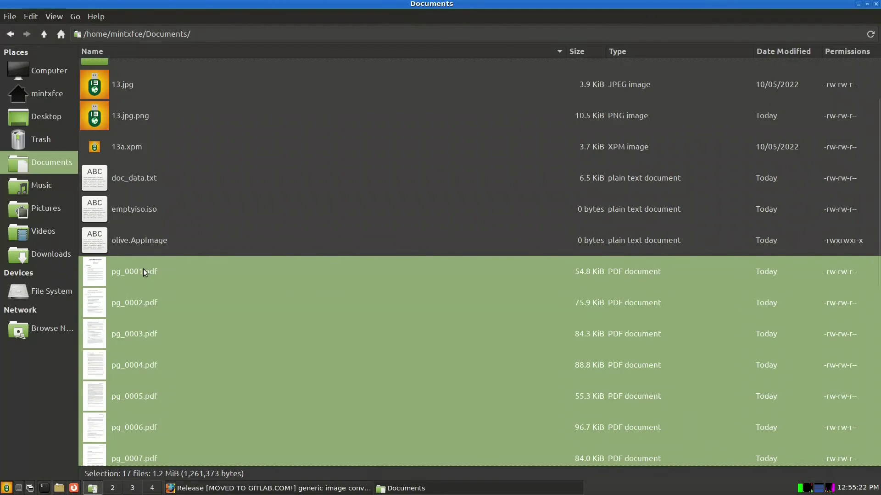
{"action": "key", "text": "Delete"}
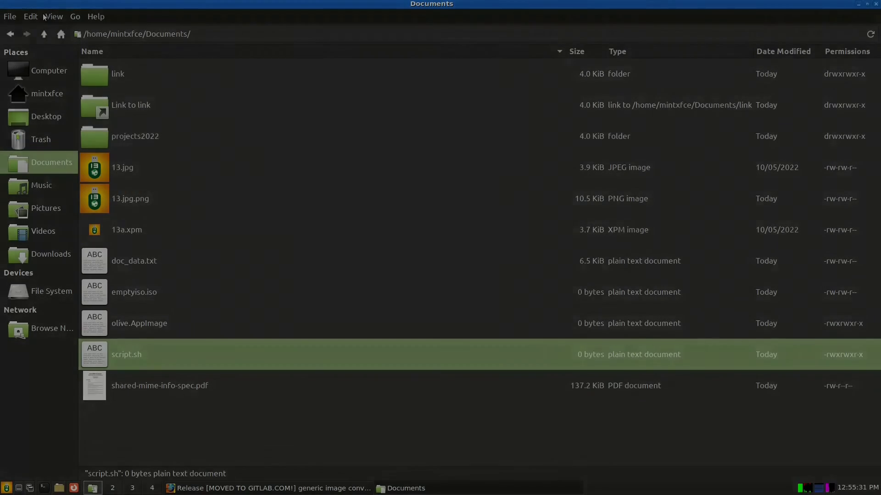
- Review the list of configured custom actions and close the manager without changing anything
{"action": "left_click", "coordinate": [49, 16]}
{"action": "mouse_move", "coordinate": [31, 16]}
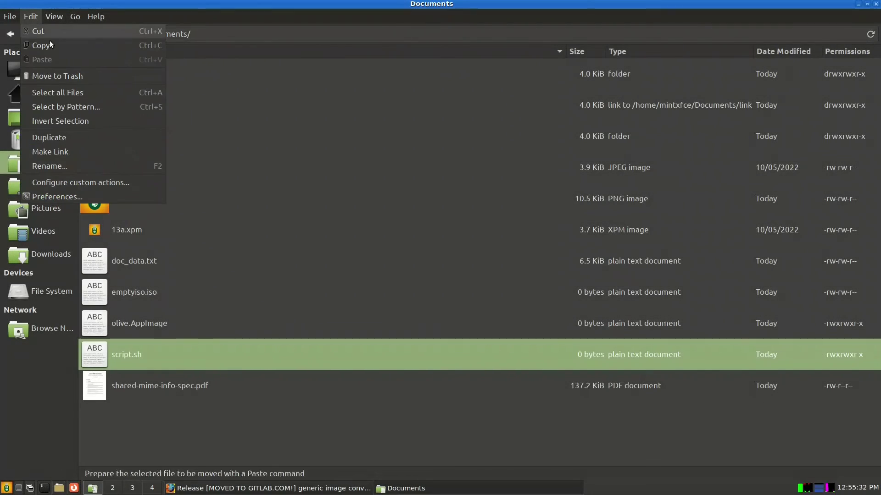
{"action": "left_click", "coordinate": [86, 186]}
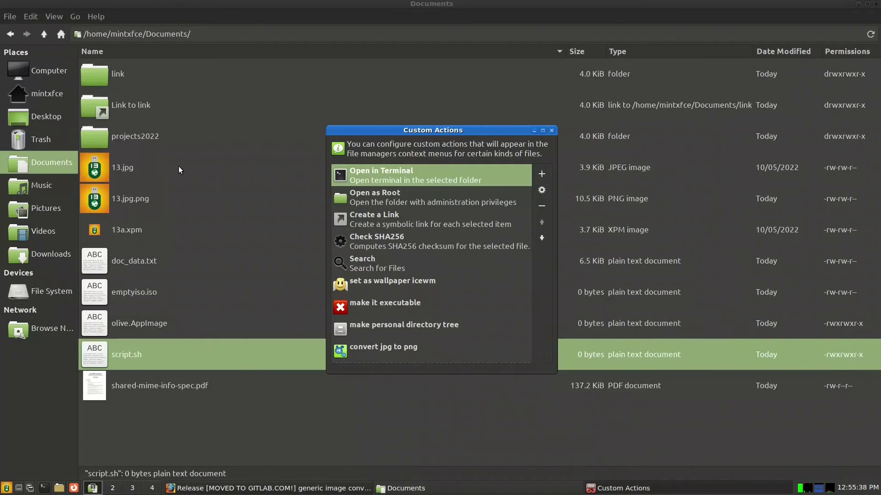
{"action": "left_click", "coordinate": [552, 131]}
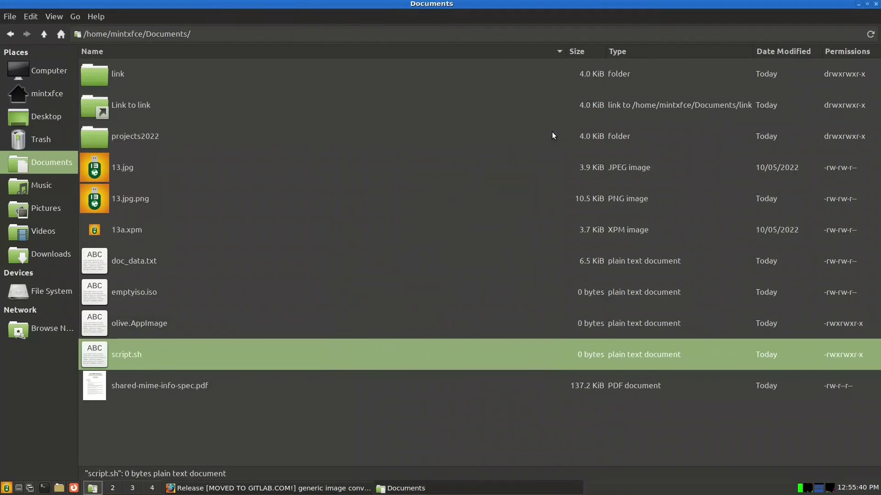
- Switch to Firefox and download thunar-custom-actions_0.0.18_all.deb from the GitHub release's assets
{"action": "left_click", "coordinate": [232, 488]}
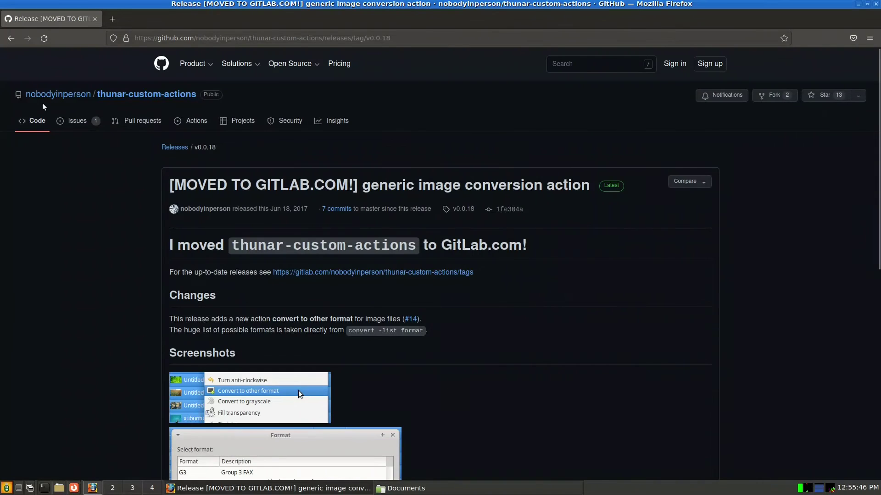
{"action": "scroll", "coordinate": [276, 260], "scroll_direction": "down", "scroll_amount": 10}
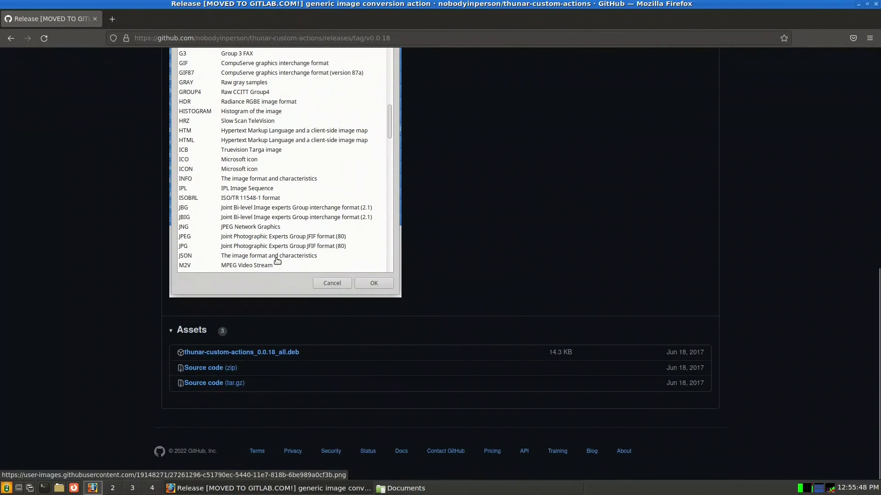
{"action": "left_click", "coordinate": [271, 353]}
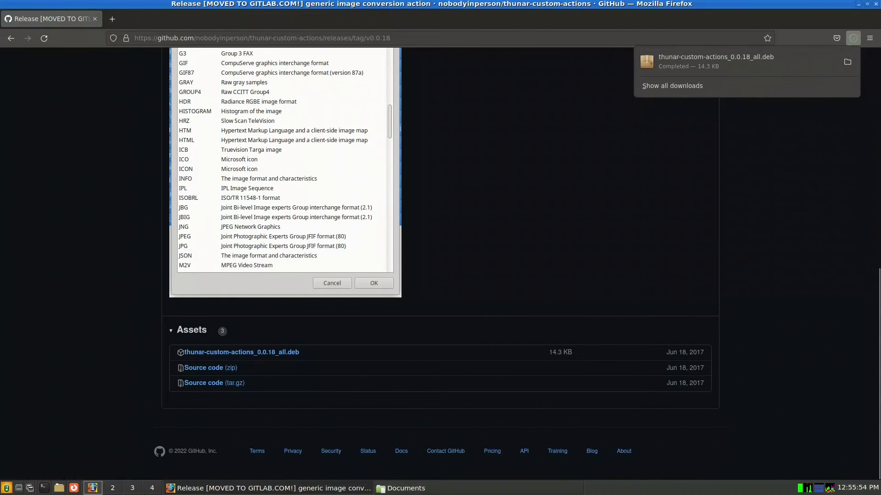
- Switch back to Thunar and open a terminal in the Downloads folder
{"action": "left_click", "coordinate": [413, 488]}
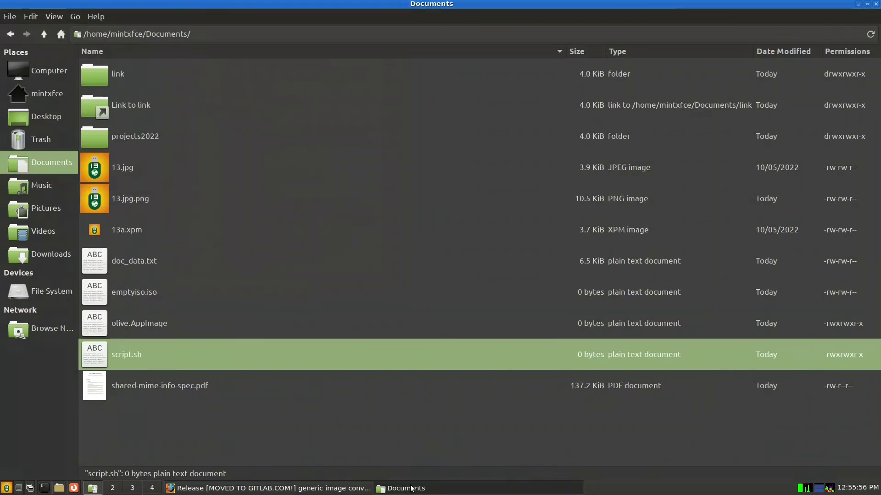
{"action": "left_click", "coordinate": [48, 257]}
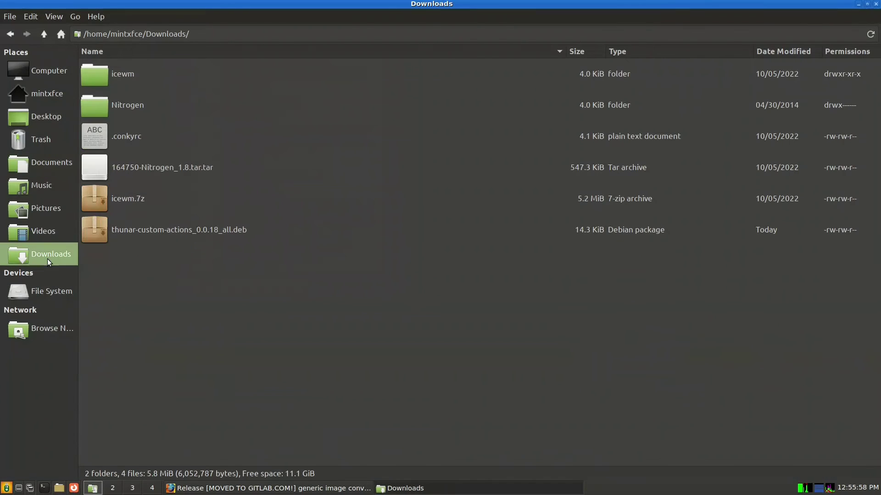
{"action": "right_click", "coordinate": [186, 267]}
{"action": "left_click", "coordinate": [249, 316]}
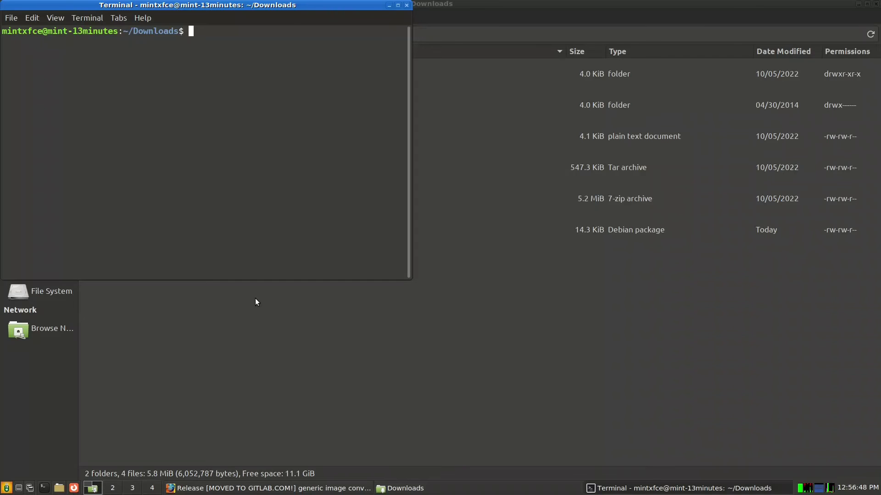
- Install the downloaded package with sudo dpkg -i thunar-custom-actions_0.0.18_all.deb
{"action": "type", "text": "sudo dpkg "}
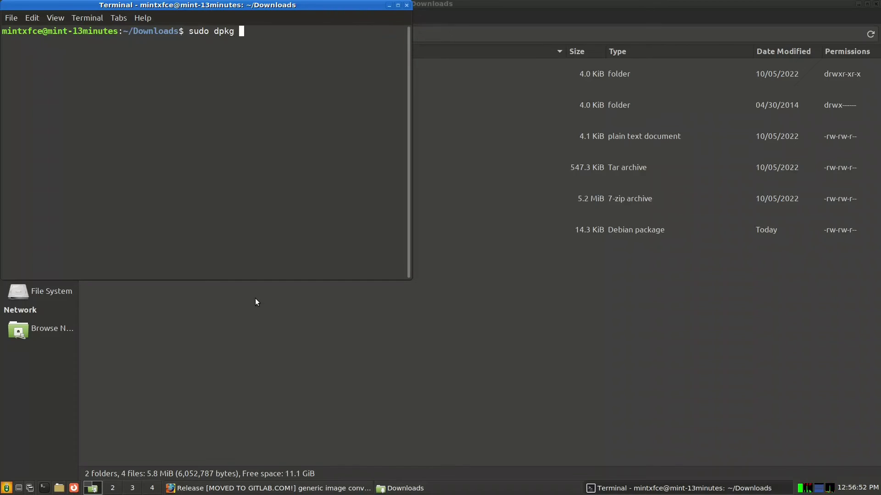
{"action": "type", "text": "-i t"}
{"action": "key", "text": "Tab"}
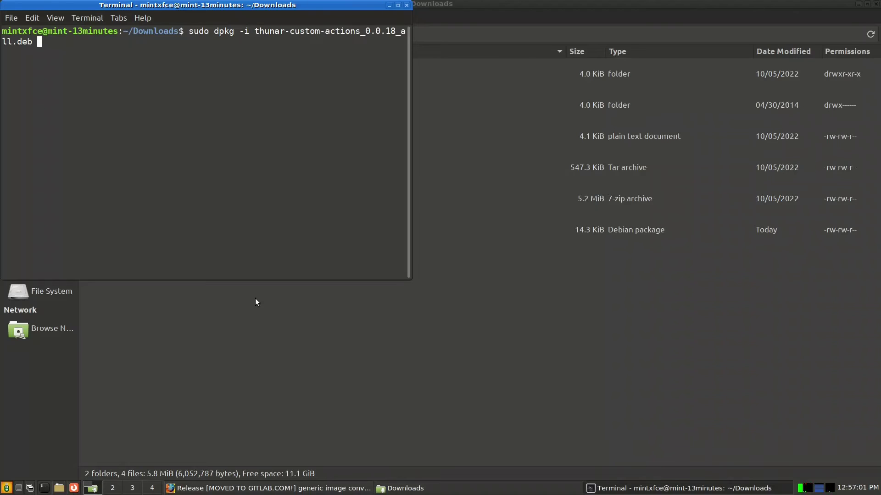
{"action": "key", "text": "Return"}
- Run sudo apt --fix-broken install to resolve the missing dependencies, and answer y to continue
{"action": "key", "text": "Return"}
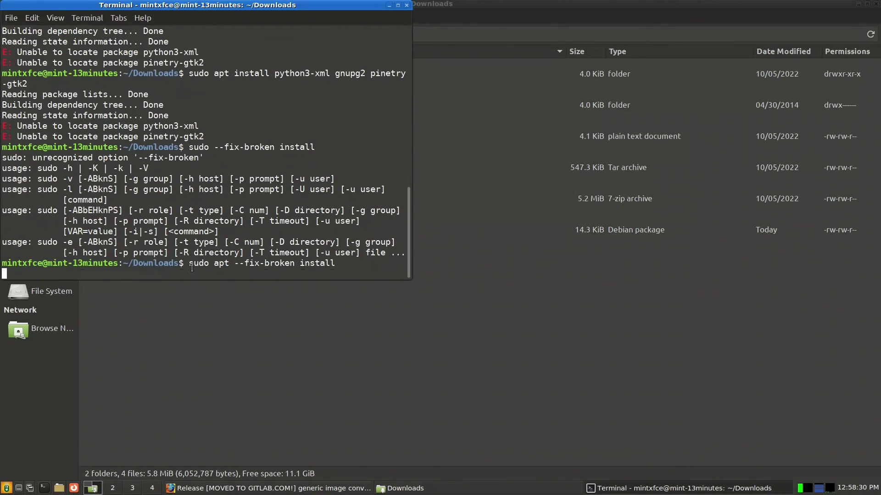
{"action": "key", "text": "Return"}
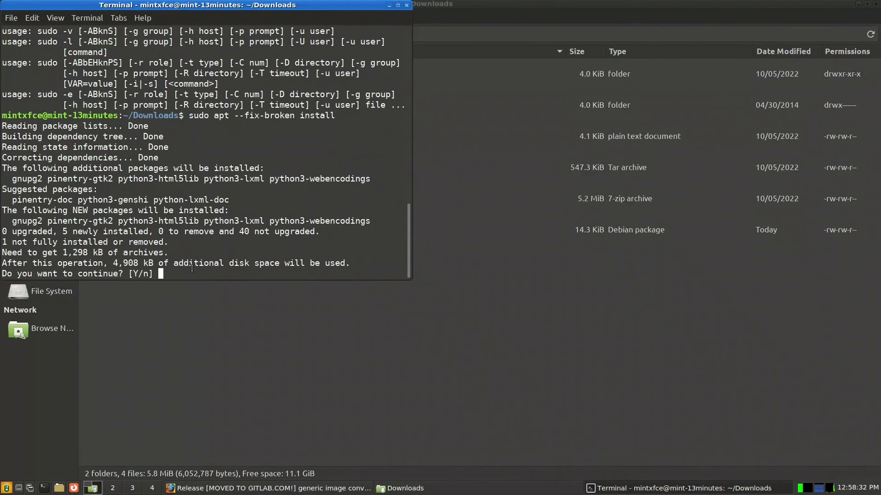
{"action": "type", "text": "y"}
{"action": "key", "text": "Return"}
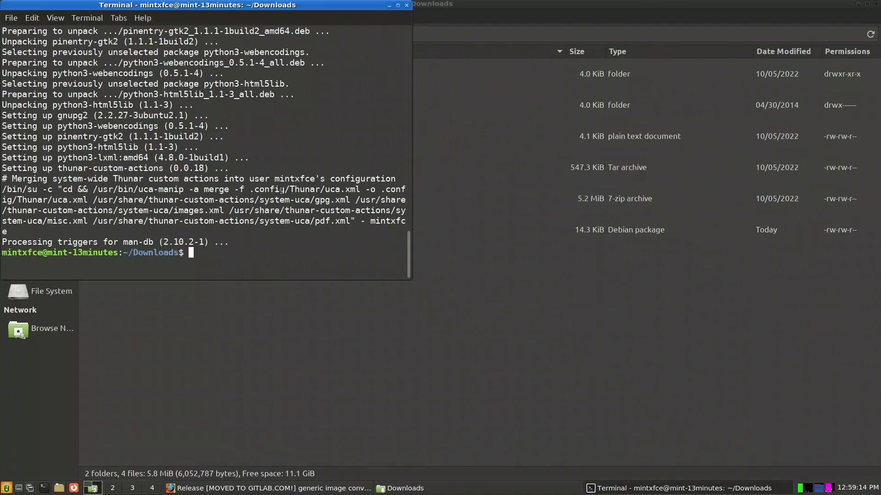
- Review the earlier apt install and fix-broken commands in the terminal output, and close the terminal
{"action": "scroll", "coordinate": [281, 190], "scroll_direction": "up", "scroll_amount": 12}
{"action": "scroll", "coordinate": [281, 190], "scroll_direction": "up", "scroll_amount": 6}
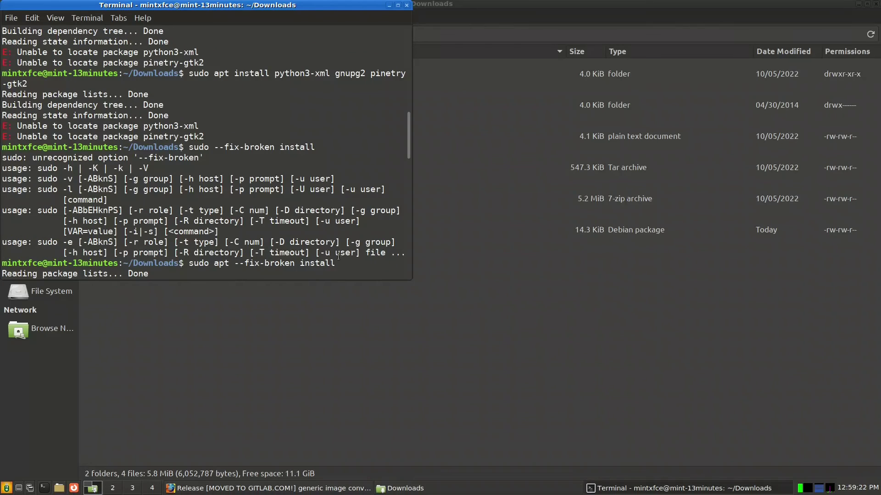
{"action": "scroll", "coordinate": [283, 190], "scroll_direction": "up", "scroll_amount": 1}
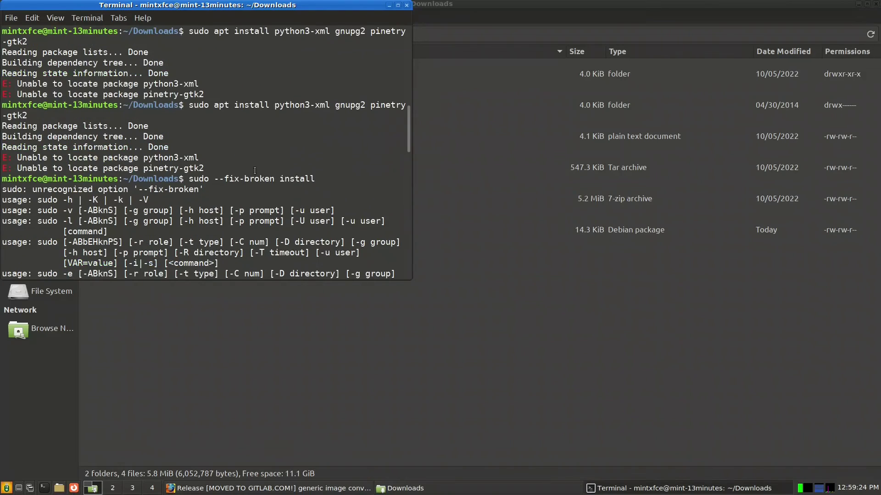
{"action": "scroll", "coordinate": [285, 192], "scroll_direction": "down", "scroll_amount": 1}
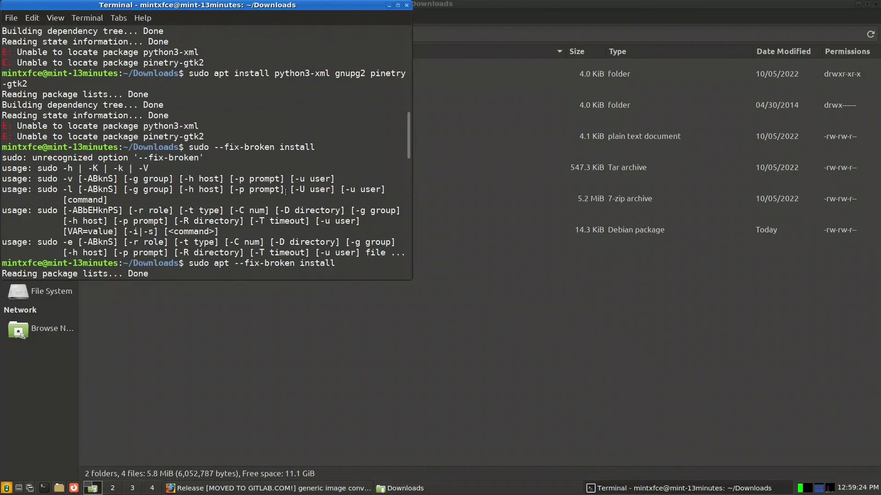
{"action": "left_click", "coordinate": [406, 5]}
- Check which custom actions are offered for 13.jpg in Documents without running any of them
{"action": "left_click", "coordinate": [51, 163]}
{"action": "left_click", "coordinate": [133, 163]}
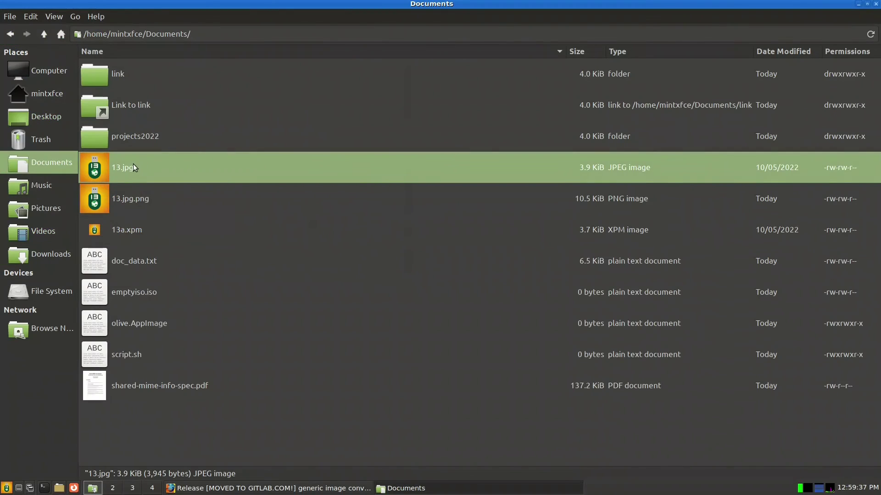
{"action": "right_click", "coordinate": [133, 164]}
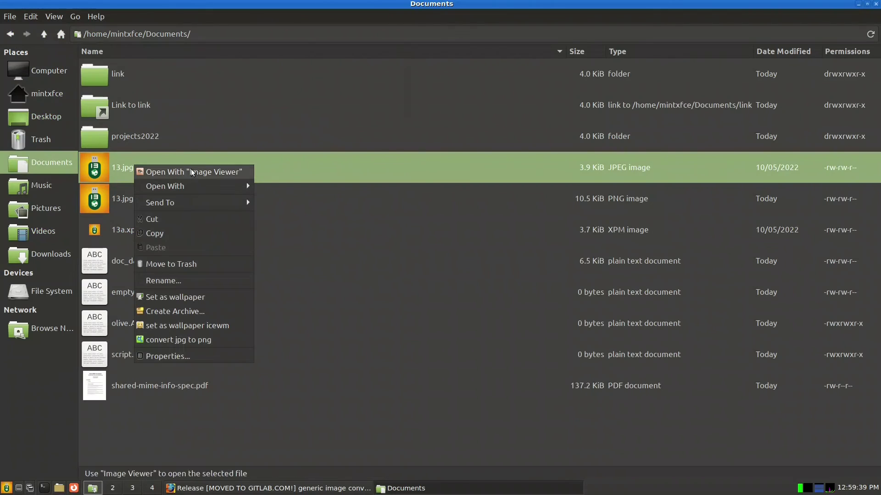
{"action": "left_click", "coordinate": [251, 443]}
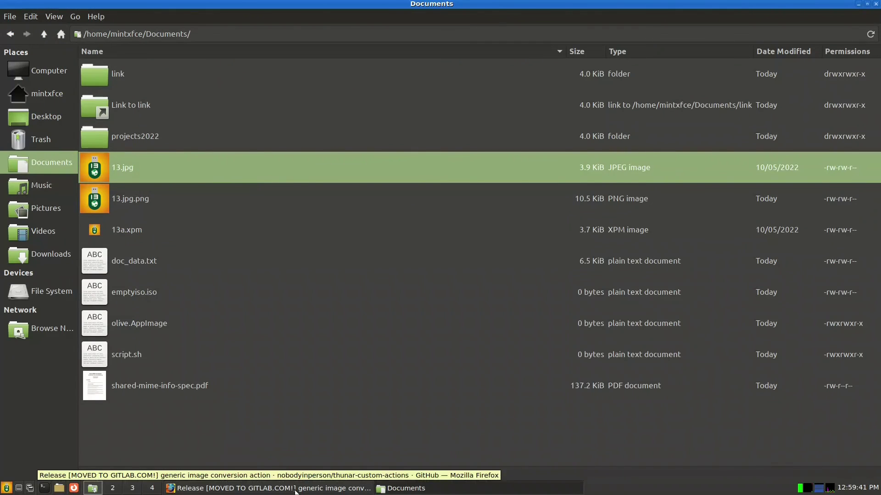
- Close the Firefox window with the thunar-custom-actions release page
{"action": "right_click", "coordinate": [309, 488]}
{"action": "left_click", "coordinate": [321, 468]}
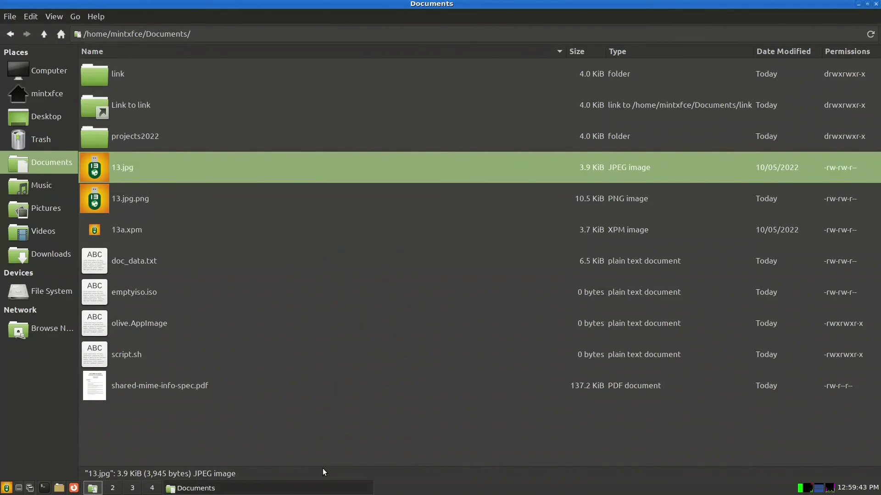
- Close the Documents window and open the Documents folder in a new file manager window
{"action": "right_click", "coordinate": [248, 488]}
{"action": "left_click", "coordinate": [261, 464]}
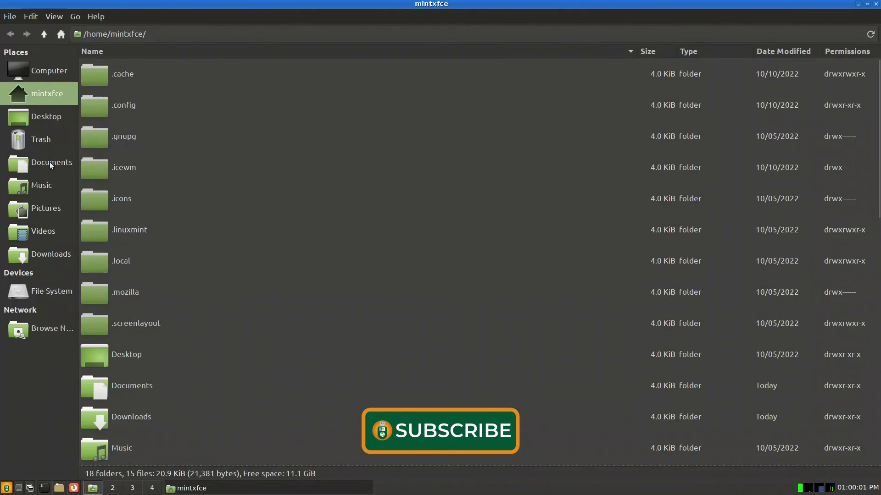
{"action": "left_click", "coordinate": [49, 162]}
- Turn 13.jpg clockwise and turn it back anti-clockwise with the installed custom actions
{"action": "left_click", "coordinate": [124, 168]}
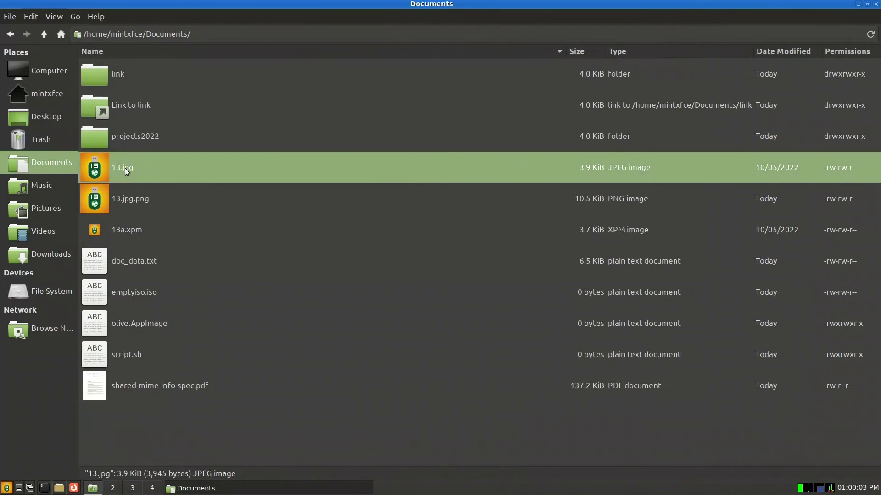
{"action": "right_click", "coordinate": [125, 168]}
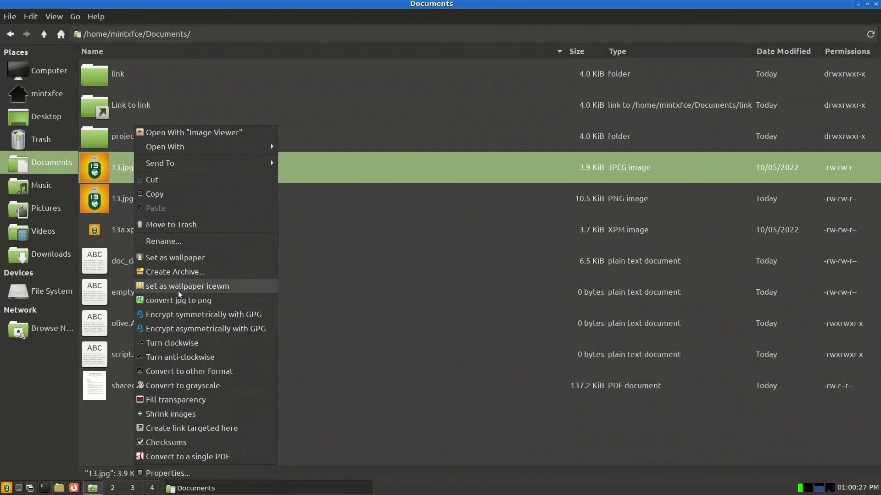
{"action": "left_click", "coordinate": [182, 343]}
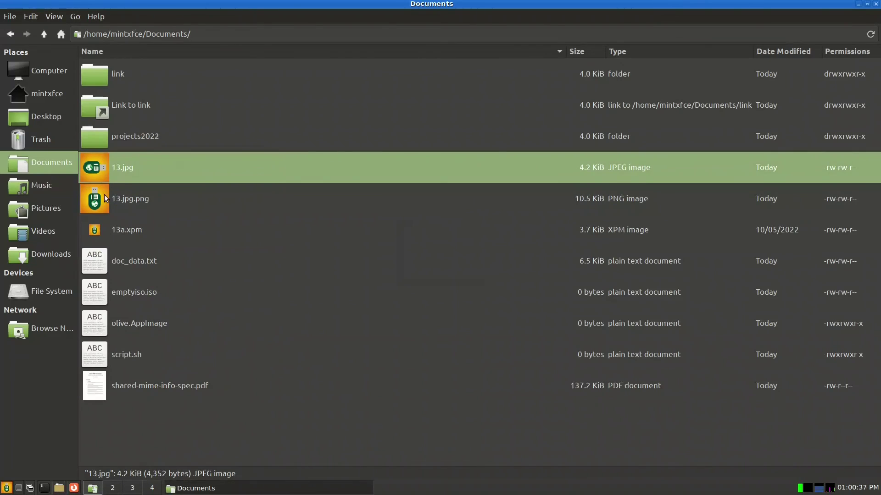
{"action": "right_click", "coordinate": [135, 168]}
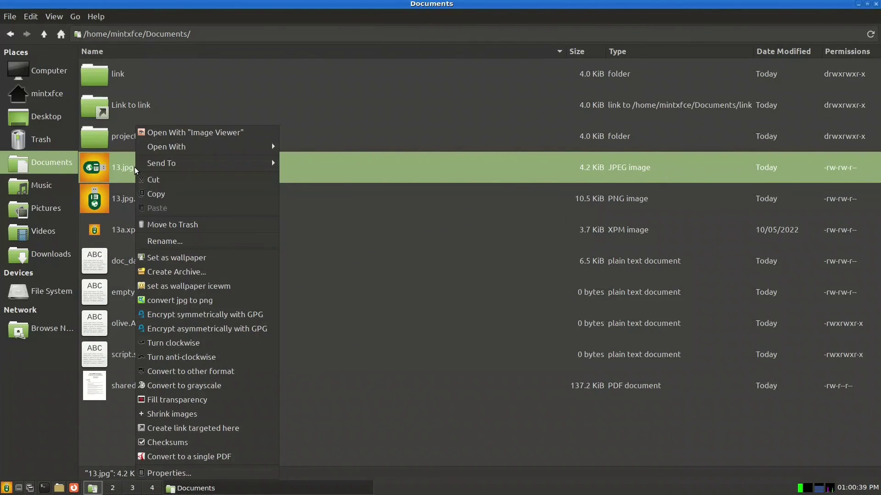
{"action": "left_click", "coordinate": [179, 358]}
- Convert 13.jpg to PNG with the Convert to other format custom action
{"action": "right_click", "coordinate": [140, 168]}
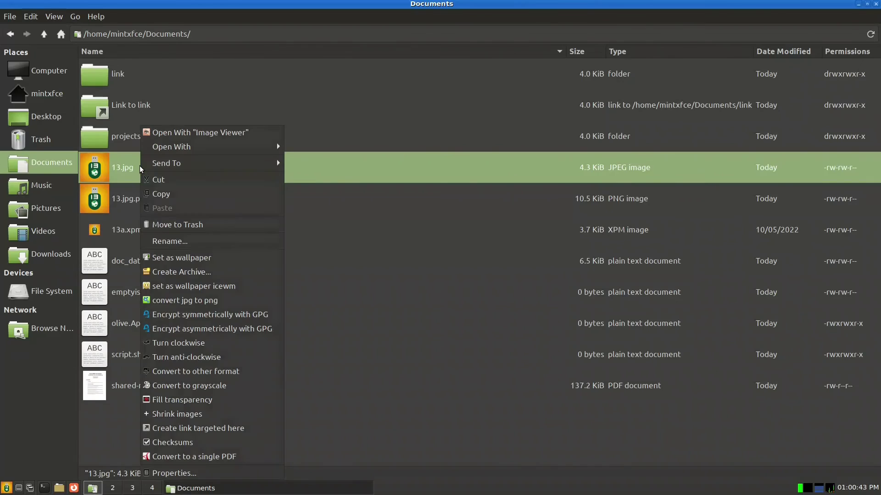
{"action": "left_click", "coordinate": [187, 373]}
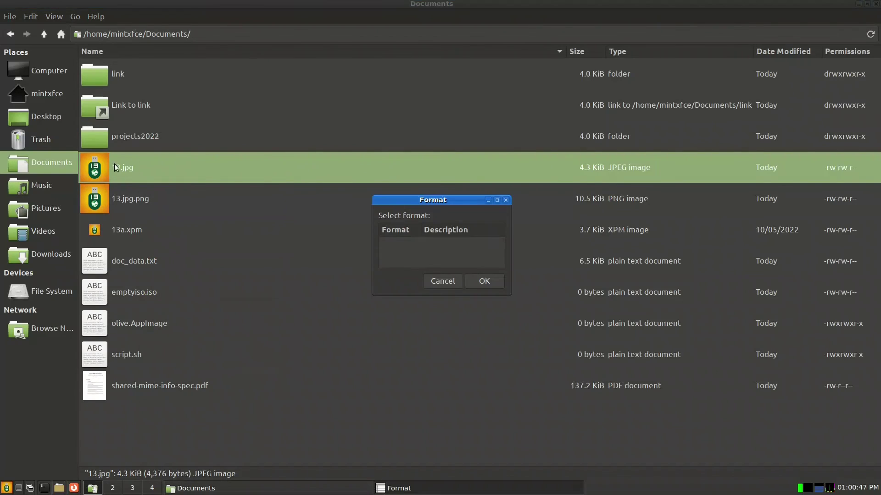
{"action": "scroll", "coordinate": [455, 263], "scroll_direction": "down", "scroll_amount": 3}
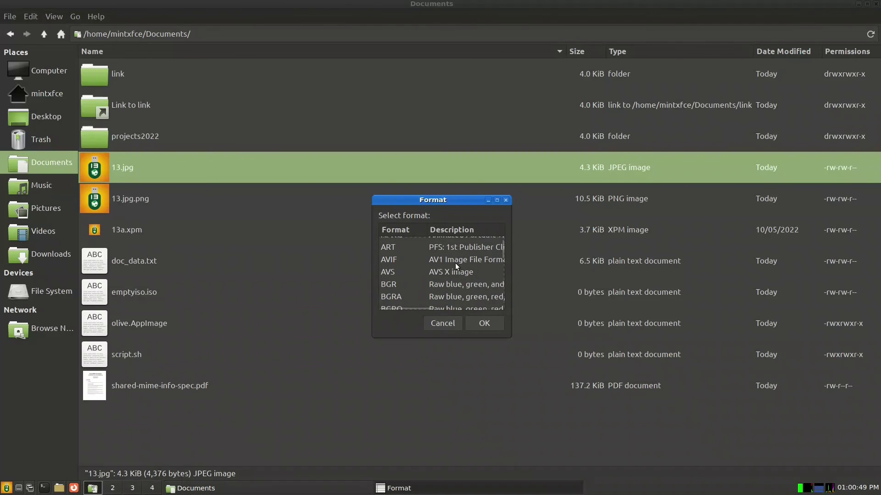
{"action": "scroll", "coordinate": [456, 275], "scroll_direction": "down", "scroll_amount": 10}
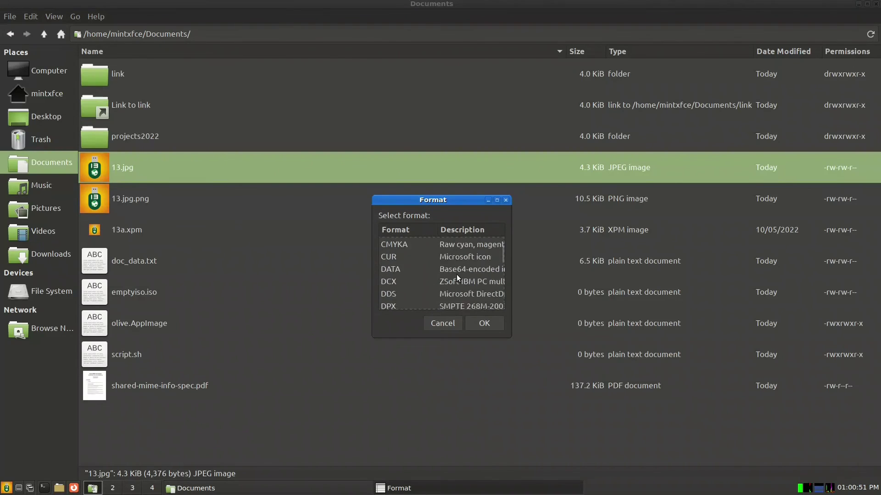
{"action": "scroll", "coordinate": [456, 282], "scroll_direction": "down", "scroll_amount": 3}
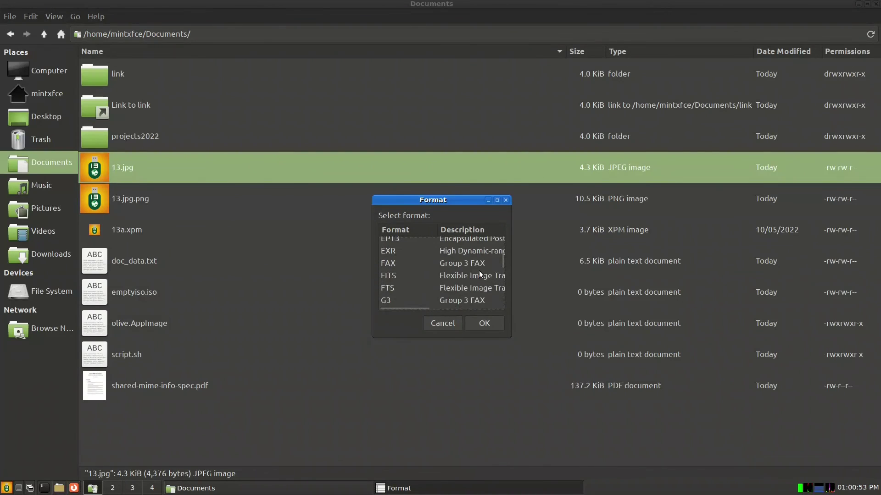
{"action": "left_click_drag", "start_coordinate": [504, 259], "coordinate": [501, 282]}
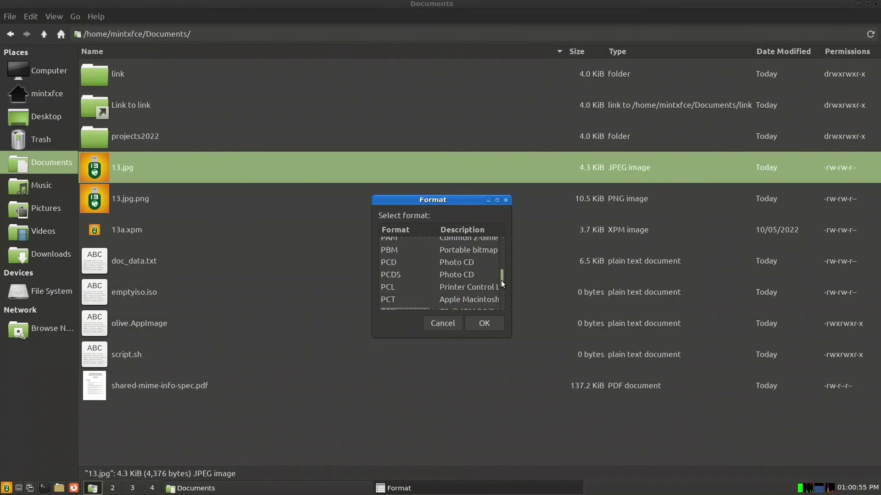
{"action": "scroll", "coordinate": [458, 268], "scroll_direction": "up", "scroll_amount": 1}
{"action": "scroll", "coordinate": [459, 268], "scroll_direction": "down", "scroll_amount": 2}
{"action": "scroll", "coordinate": [459, 271], "scroll_direction": "down", "scroll_amount": 5}
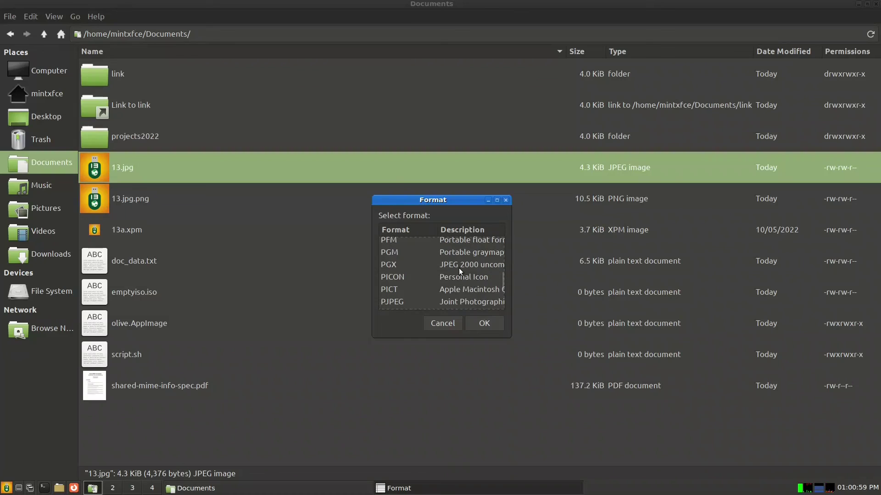
{"action": "left_click", "coordinate": [420, 273]}
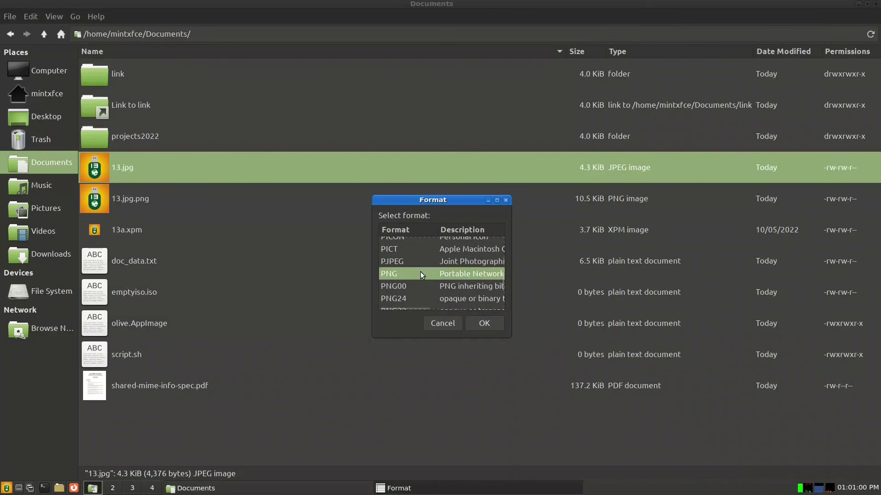
{"action": "left_click", "coordinate": [480, 324]}
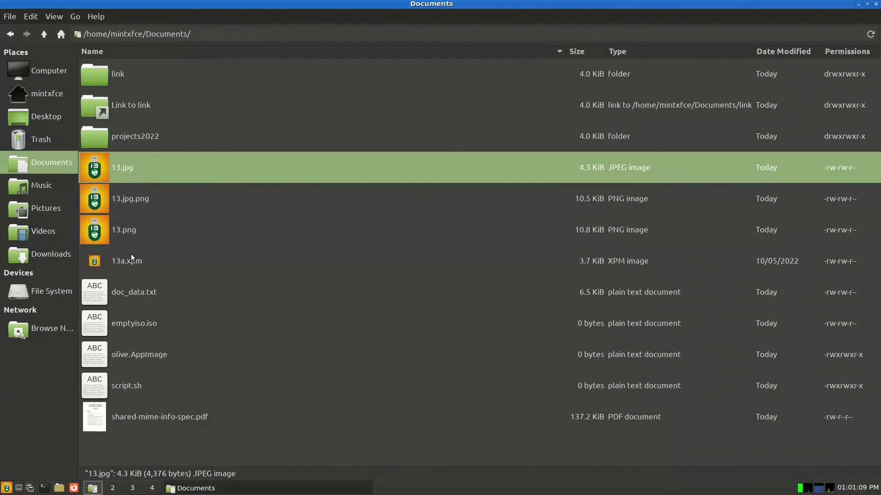
- Convert 13.jpg to grayscale and shrink the image to 50 percent with the custom actions
{"action": "right_click", "coordinate": [127, 170]}
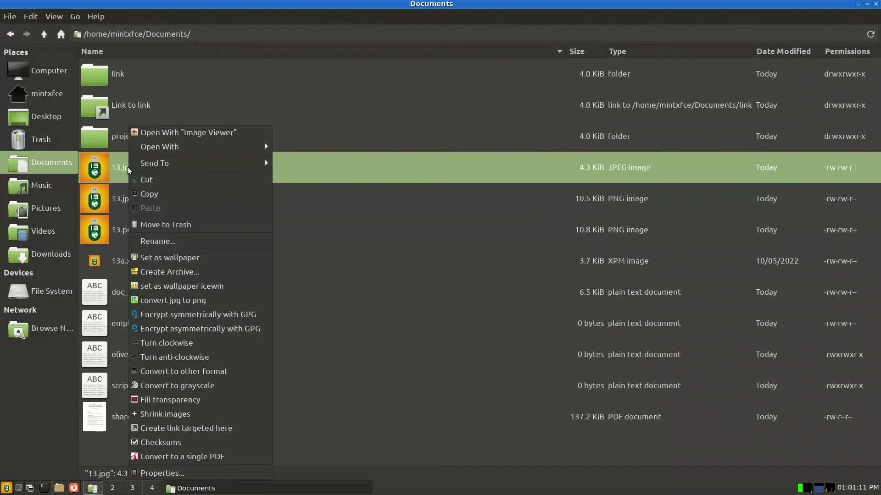
{"action": "left_click", "coordinate": [161, 389]}
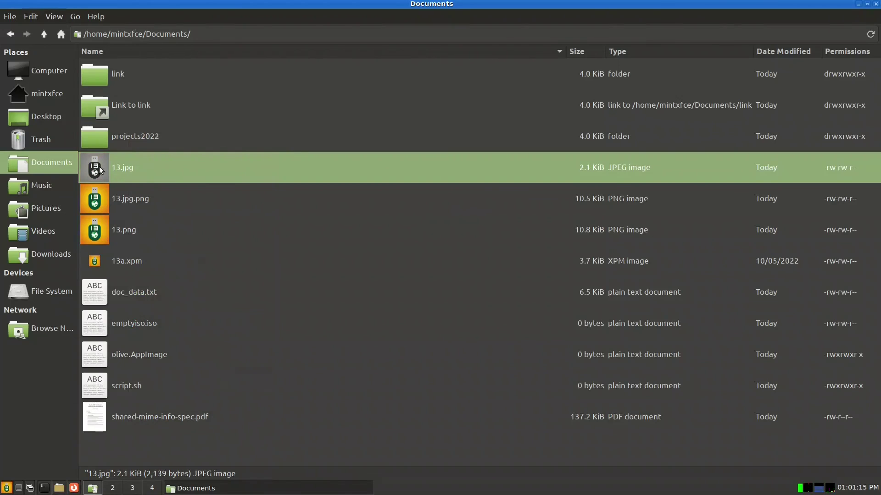
{"action": "right_click", "coordinate": [122, 169]}
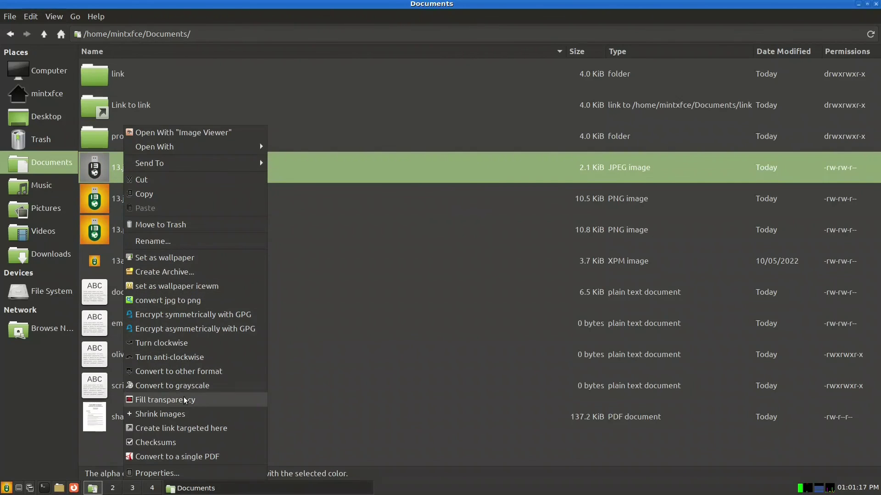
{"action": "left_click", "coordinate": [160, 414]}
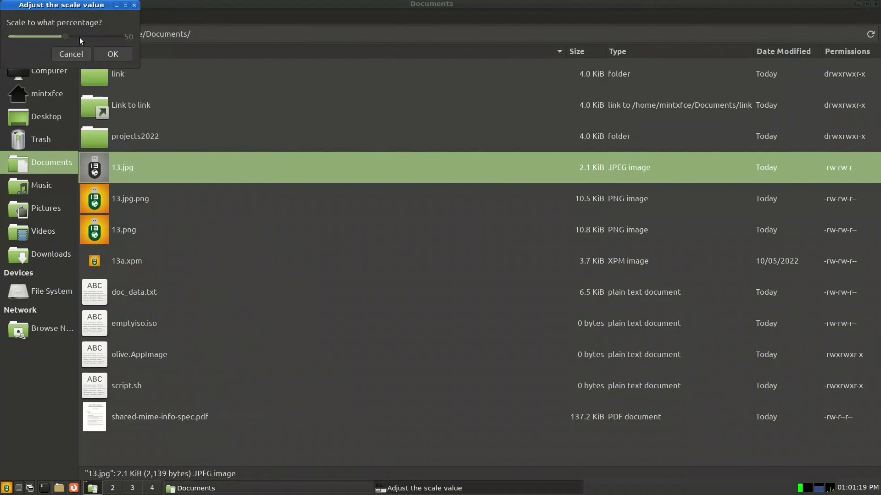
{"action": "left_click", "coordinate": [113, 54]}
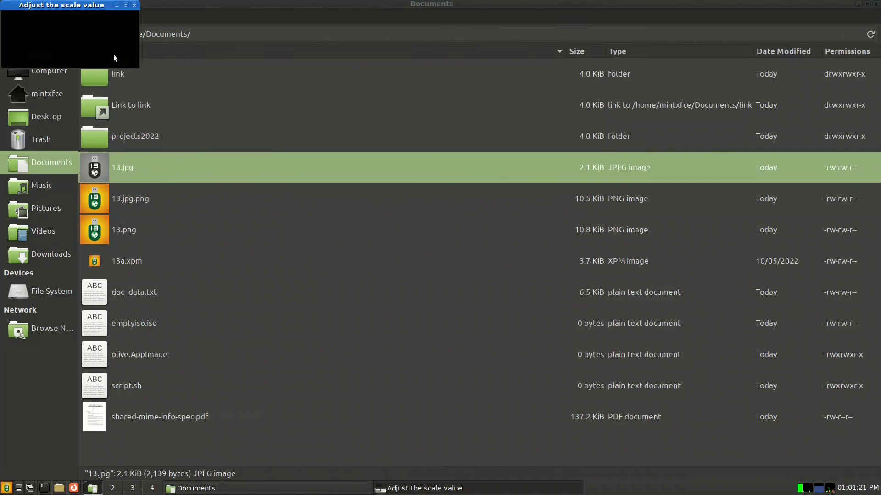
- Show the checksums of 13.jpg with the Checksums custom action, and dismiss the result list
{"action": "right_click", "coordinate": [99, 168]}
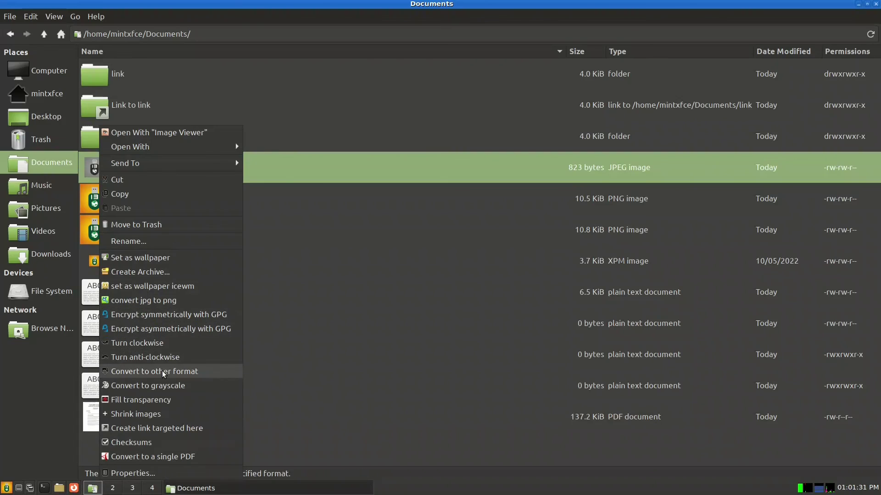
{"action": "left_click", "coordinate": [151, 443]}
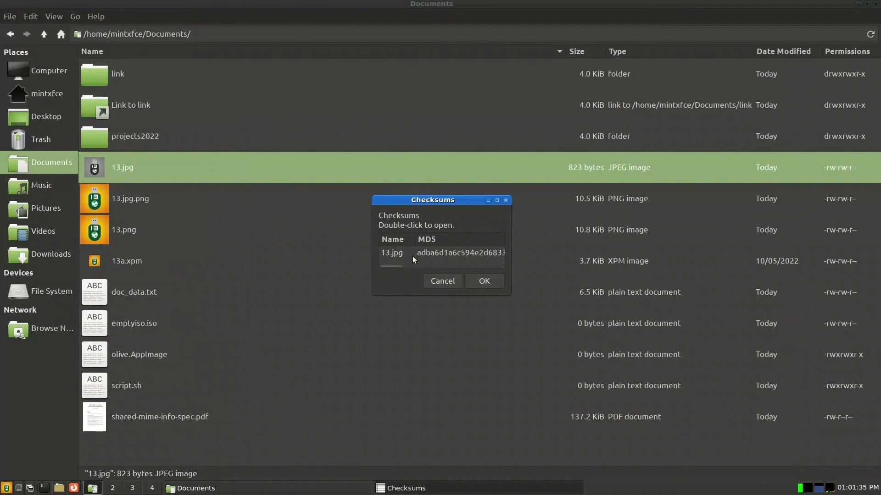
{"action": "mouse_move", "coordinate": [392, 266]}
{"action": "left_mouse_down"}
{"action": "mouse_move", "coordinate": [508, 268]}
{"action": "mouse_move", "coordinate": [381, 271]}
{"action": "left_mouse_up"}
{"action": "left_click", "coordinate": [441, 281]}
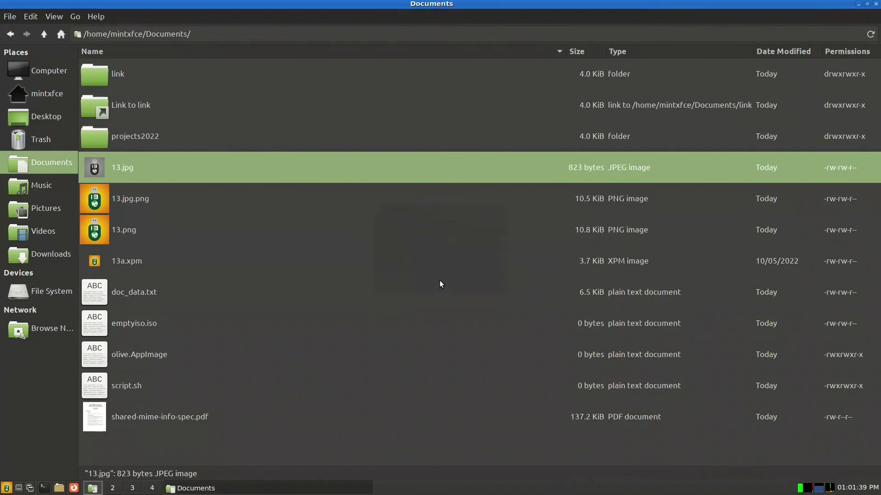
- Review the actions offered for 13.jpg and the full list of configured custom actions, and close the list without changes
{"action": "right_click", "coordinate": [133, 180]}
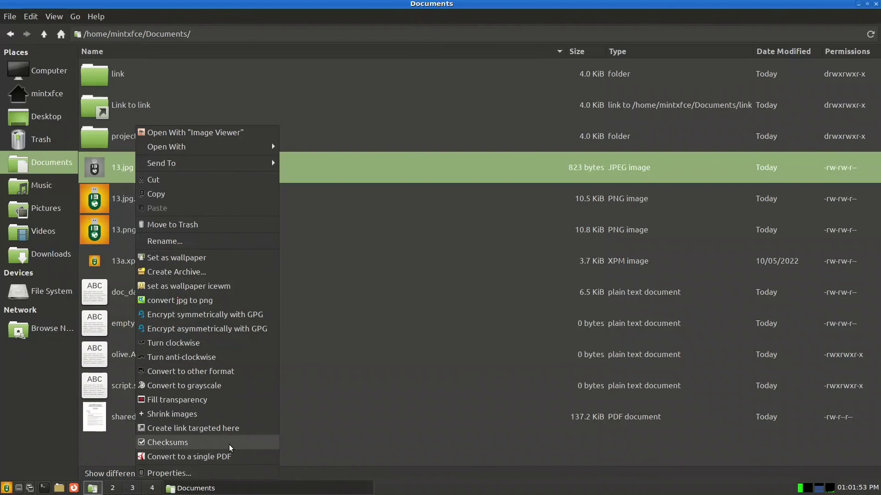
{"action": "left_click", "coordinate": [314, 371]}
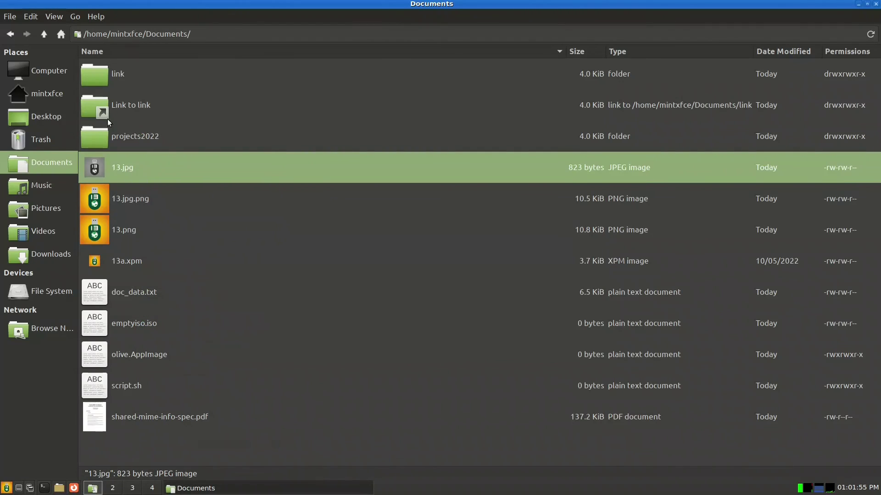
{"action": "left_click", "coordinate": [31, 17]}
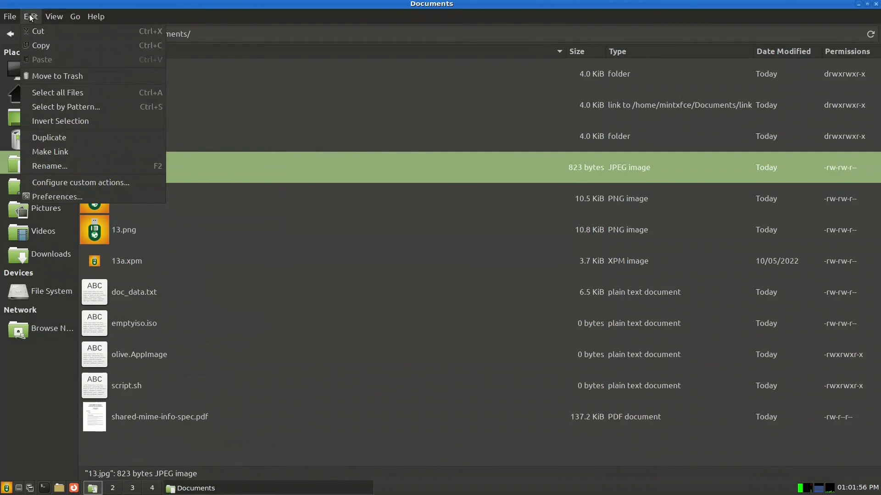
{"action": "left_click", "coordinate": [77, 183]}
{"action": "scroll", "coordinate": [392, 303], "scroll_direction": "down", "scroll_amount": 5}
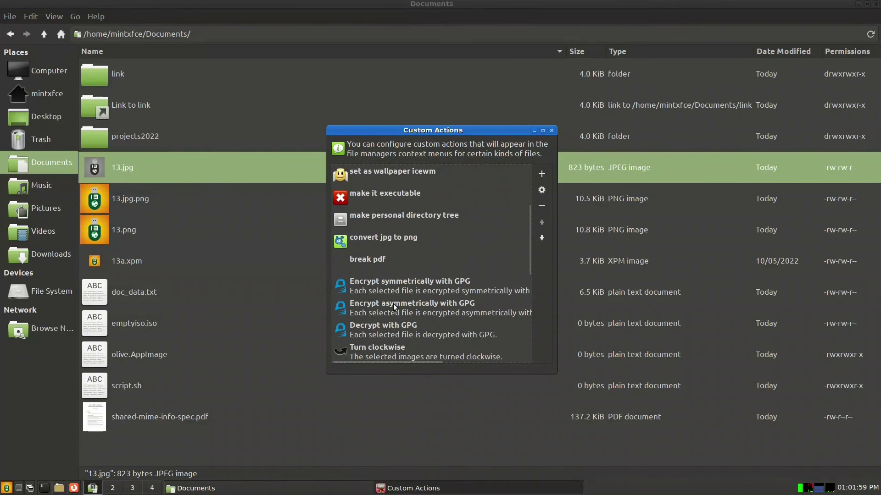
{"action": "scroll", "coordinate": [393, 307], "scroll_direction": "down", "scroll_amount": 10}
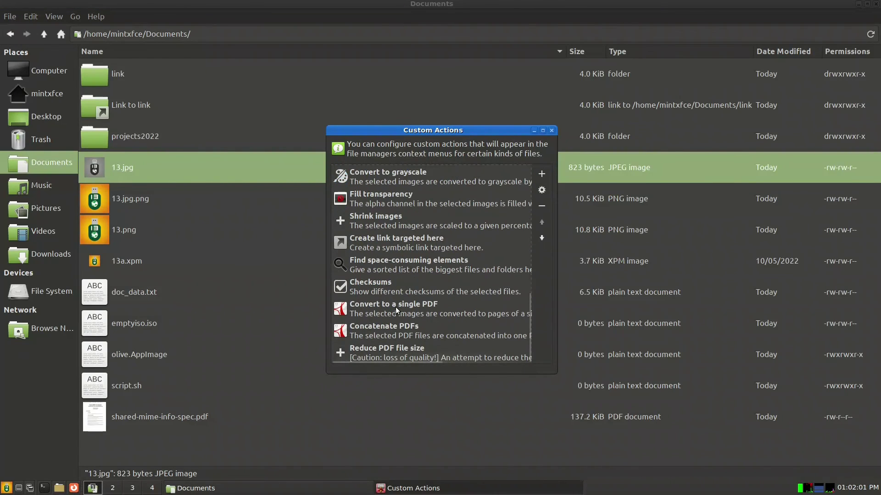
{"action": "left_click", "coordinate": [552, 130]}
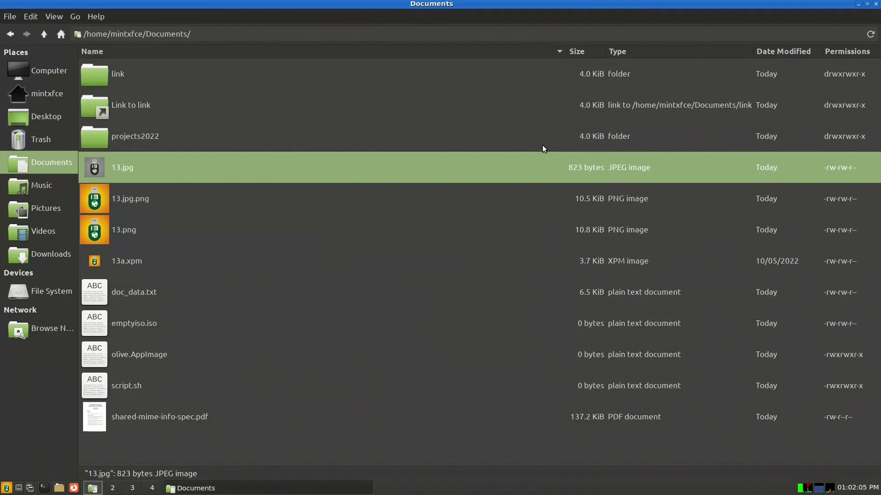